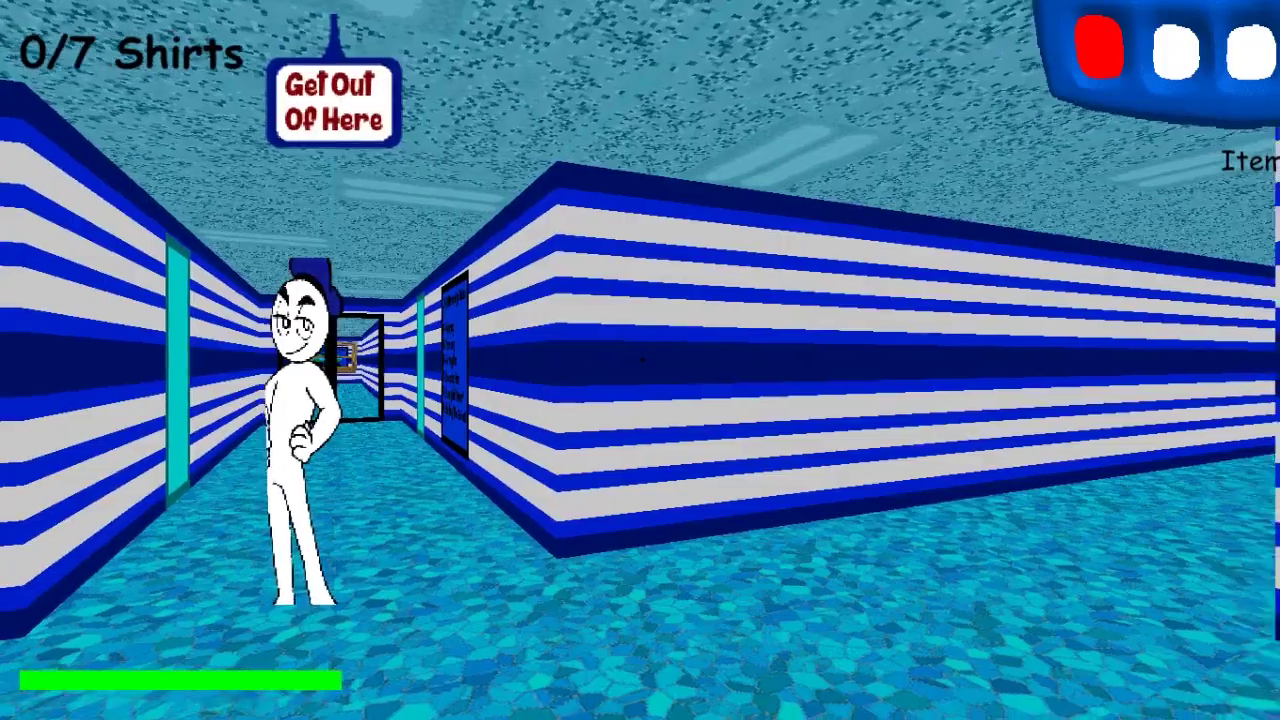
# Step: Walk the hallways, detouring through the tree rooms, into the classroom with the blue-shirt desk
pyautogui.hotkey('shift', 'w')
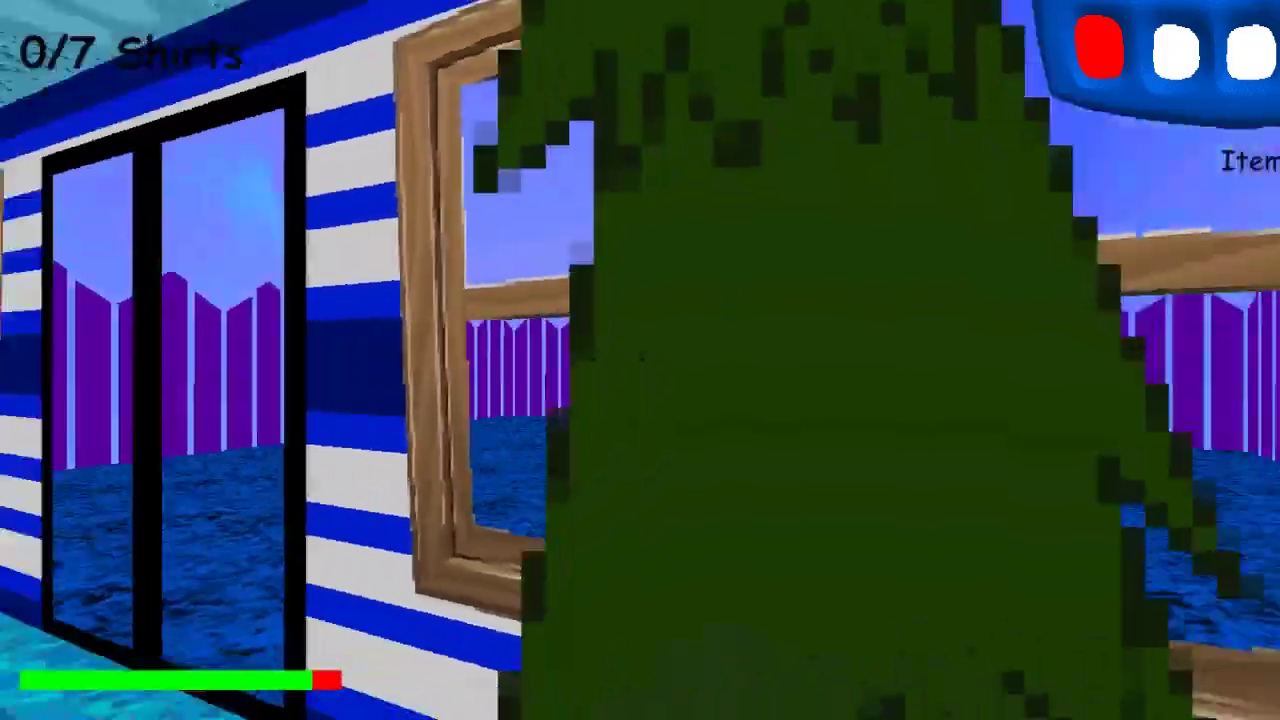
pyautogui.press('w')
pyautogui.hotkey('shift', 'w')
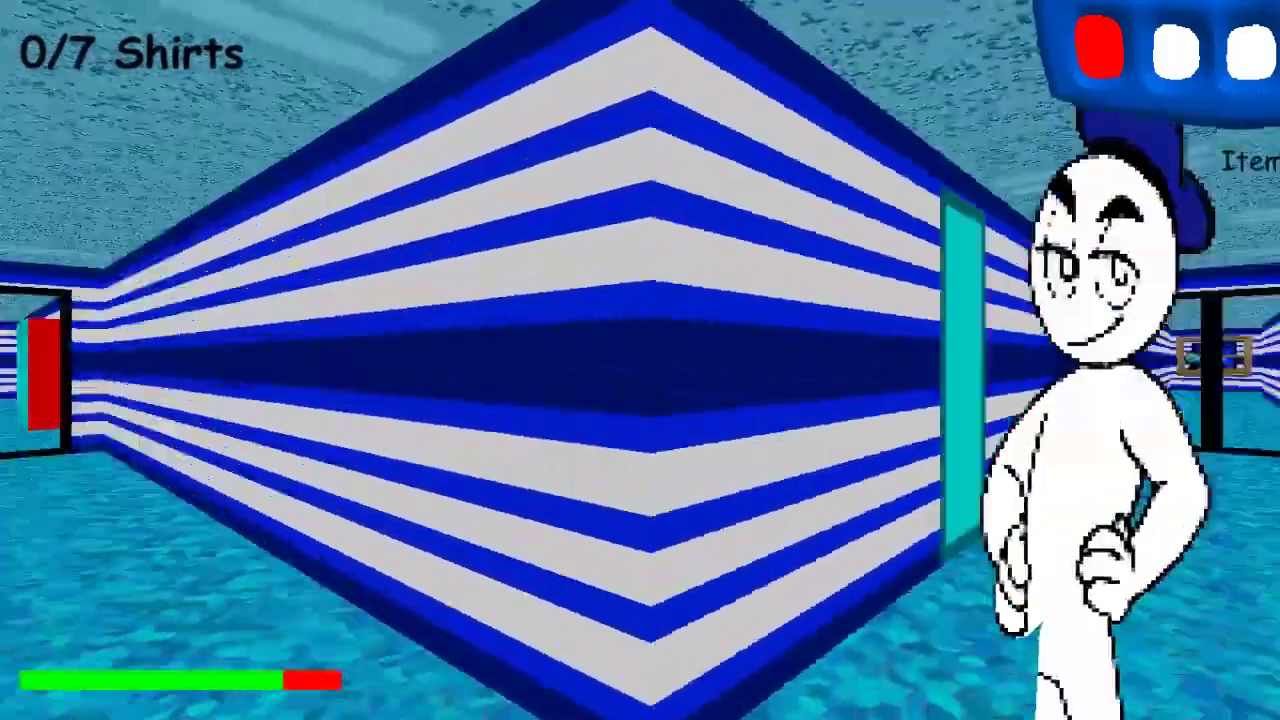
pyautogui.press('w')
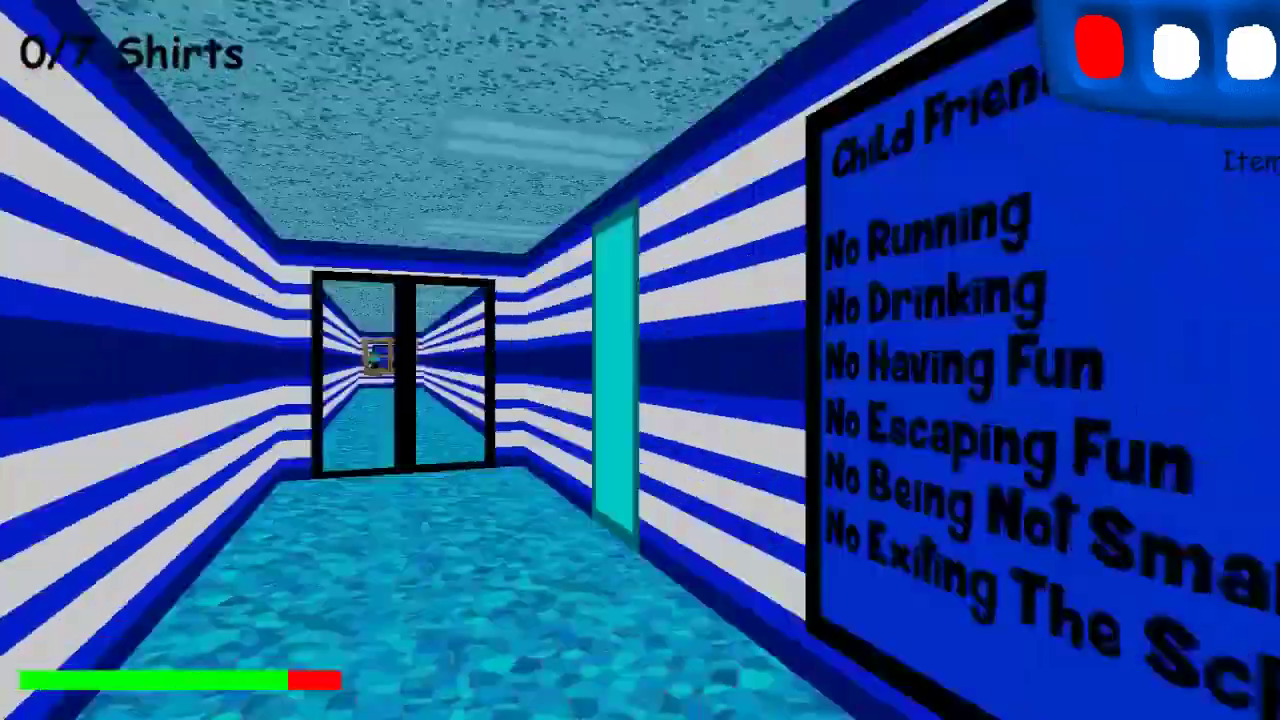
pyautogui.press('w')
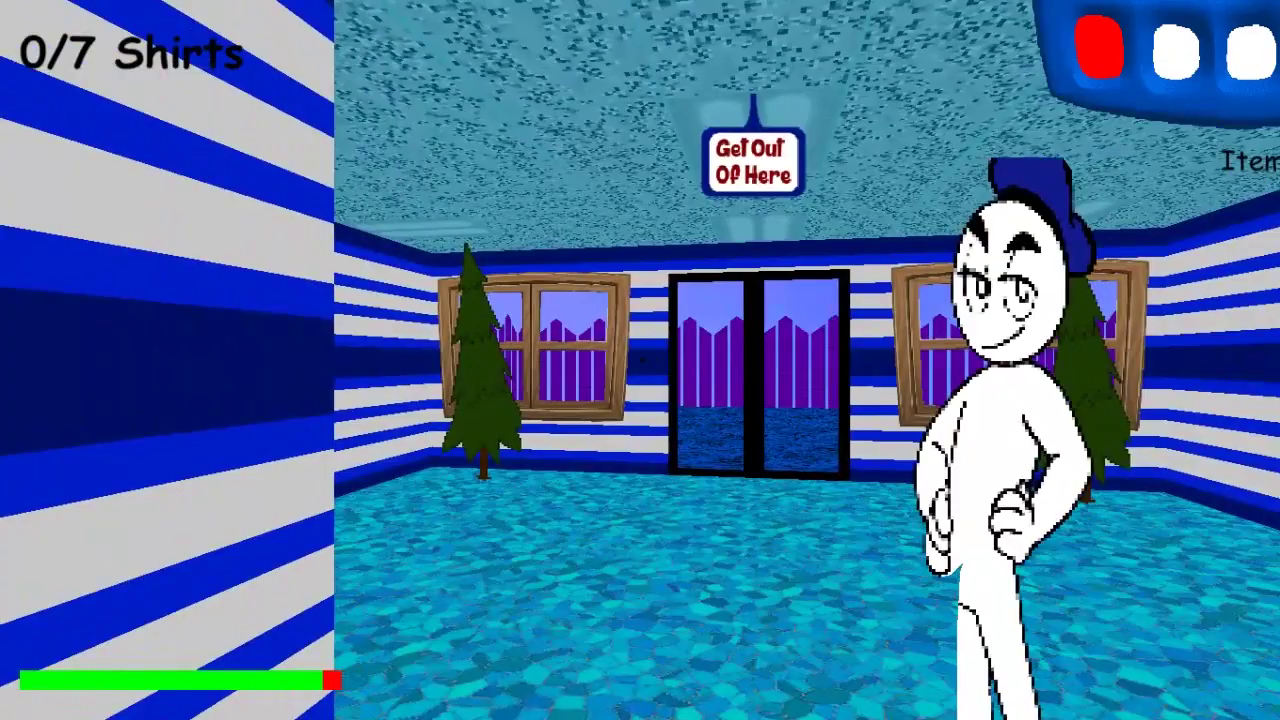
pyautogui.press('s')
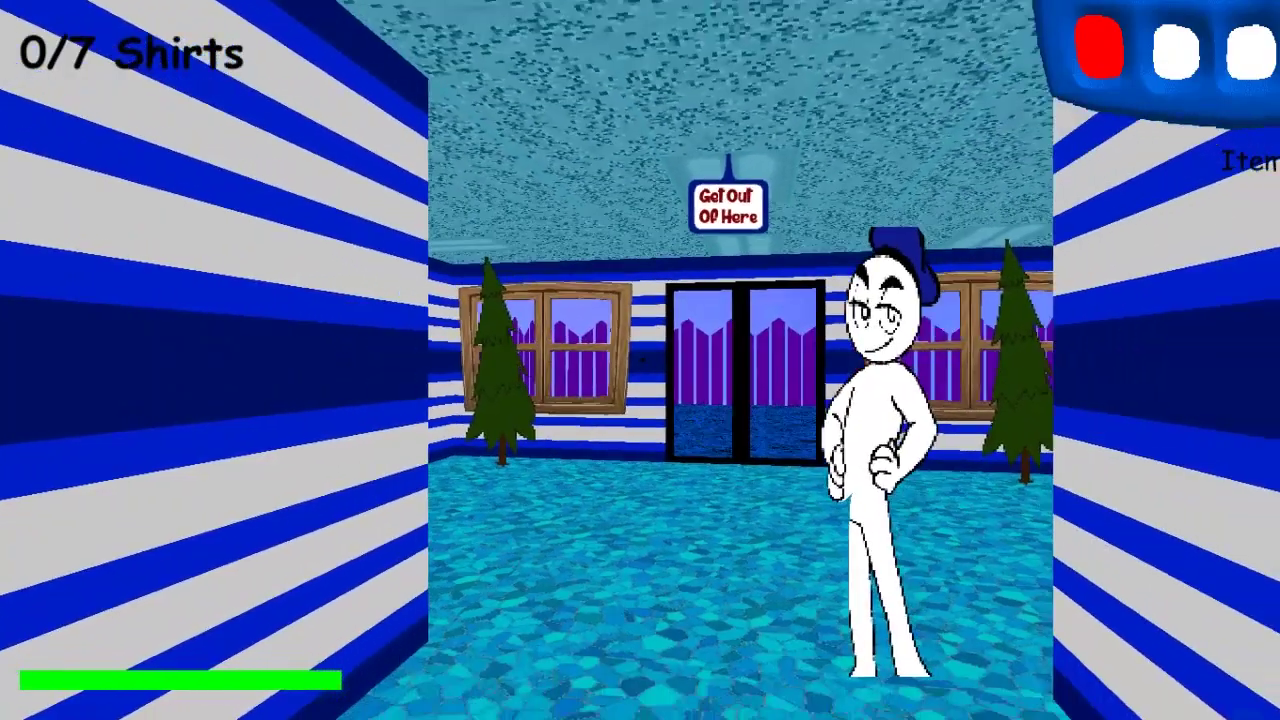
pyautogui.hotkey('shift', 'w')
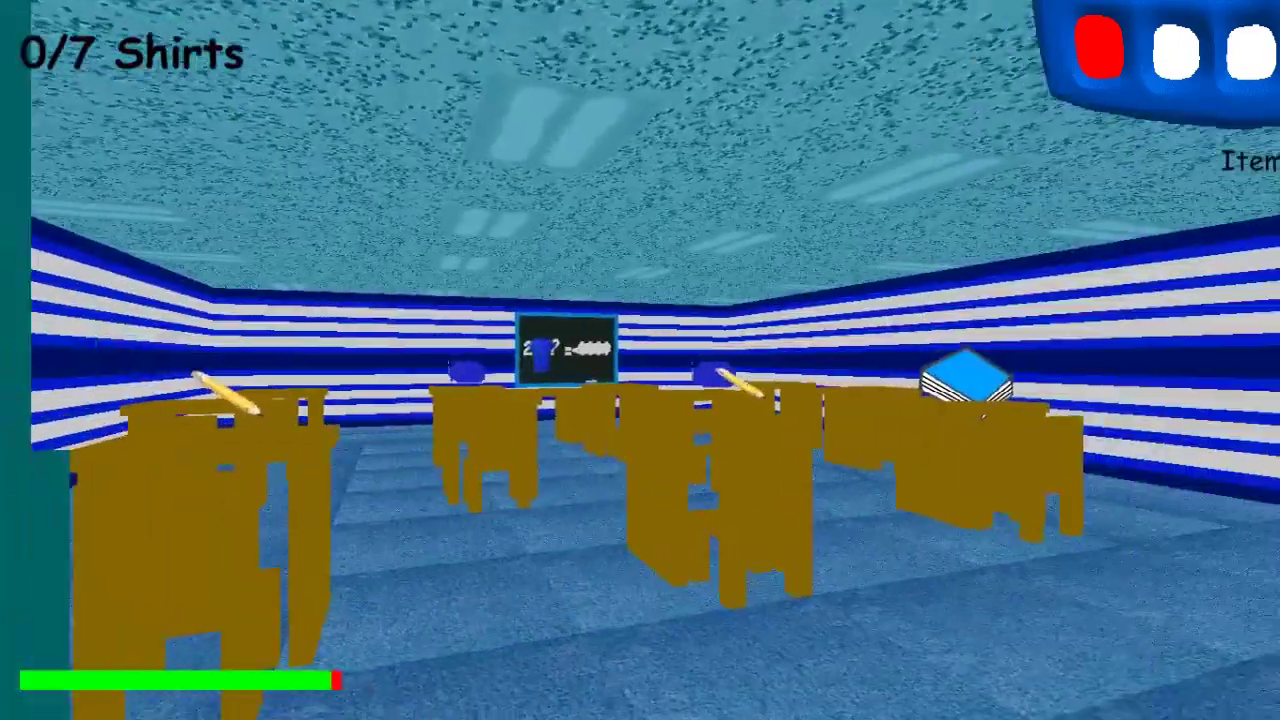
# Step: Walk up to the desk holding the blue shirt
pyautogui.press('w')
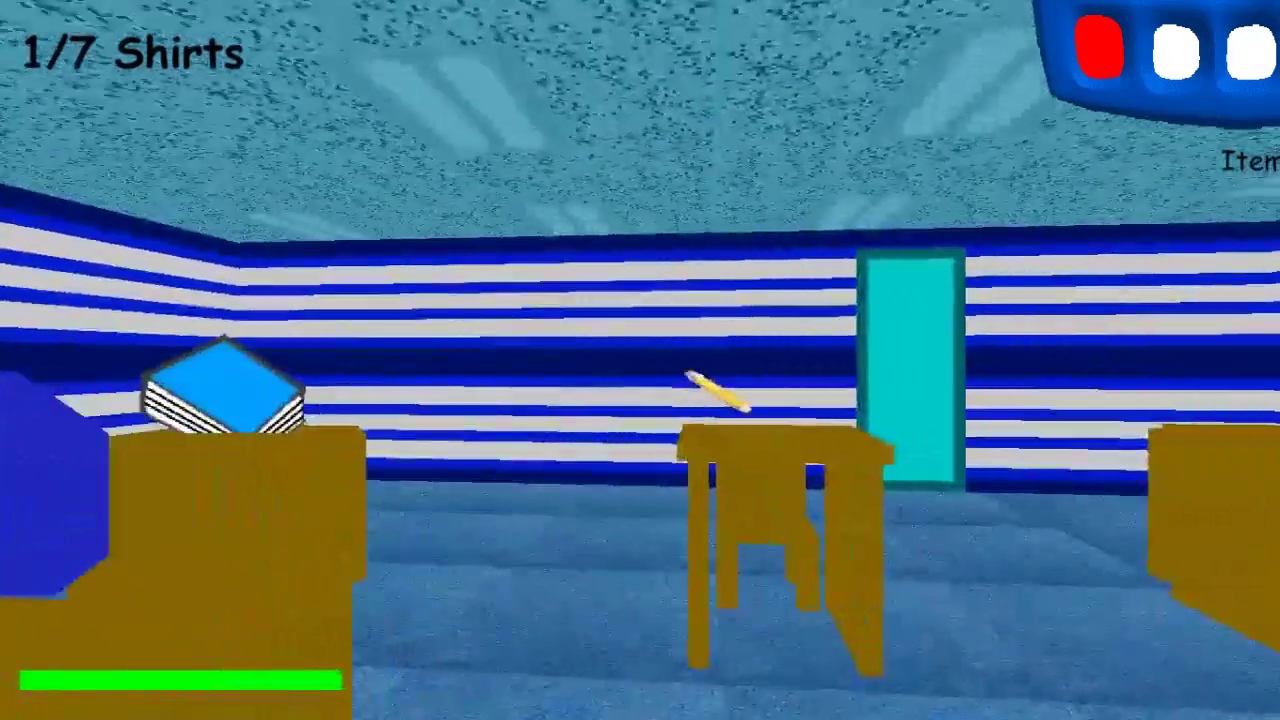
# Step: Leave the classroom and pick up the Bag Of Candy in the hallway
pyautogui.press('w')
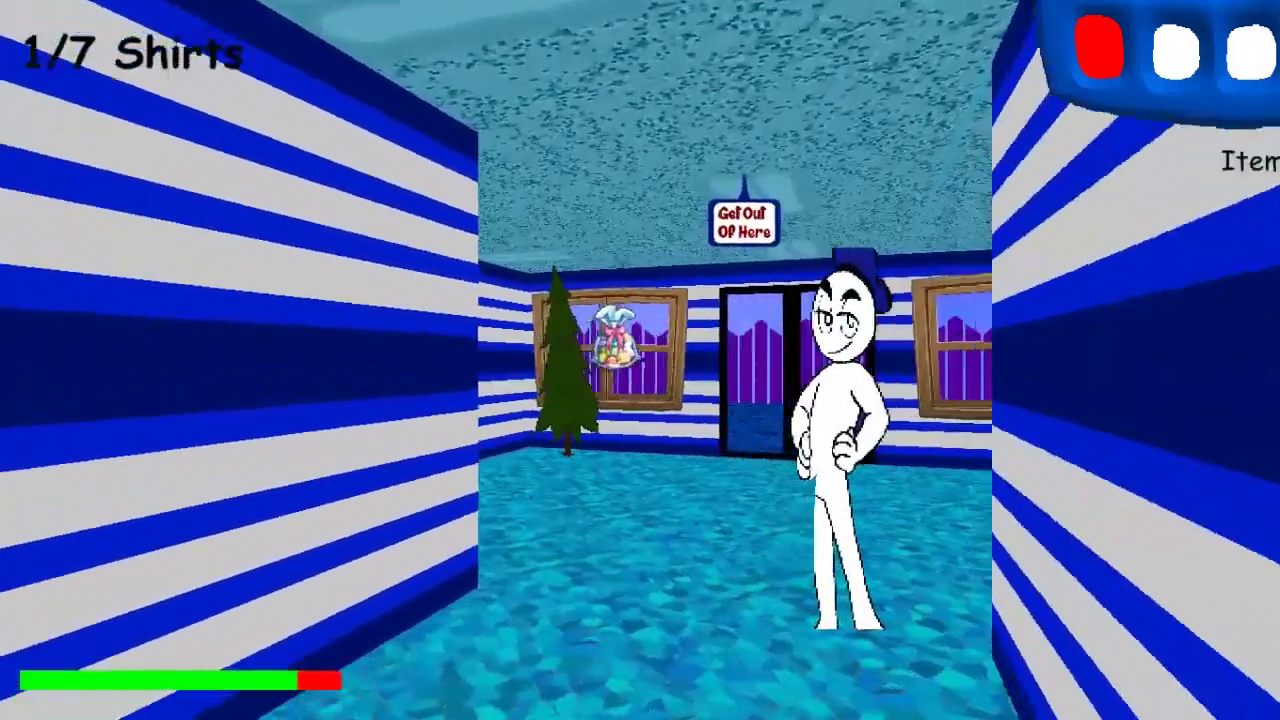
pyautogui.press('w')
pyautogui.click(640, 360)
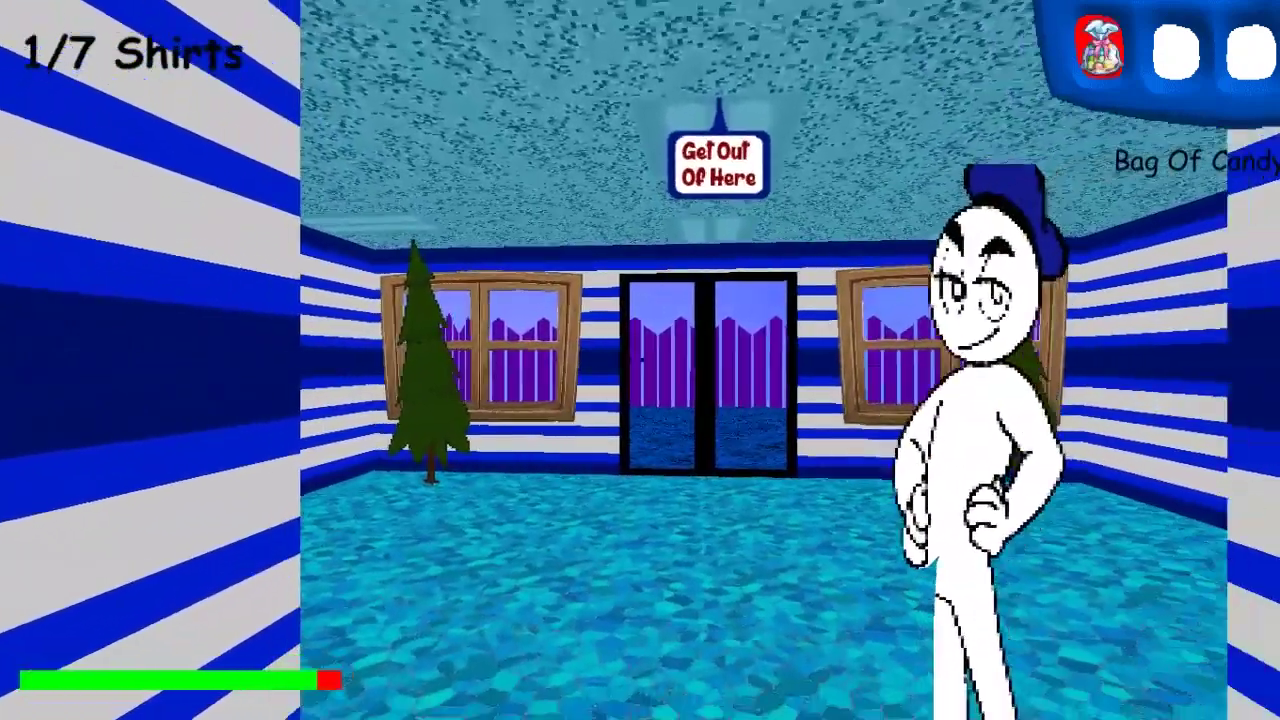
pyautogui.press('s')
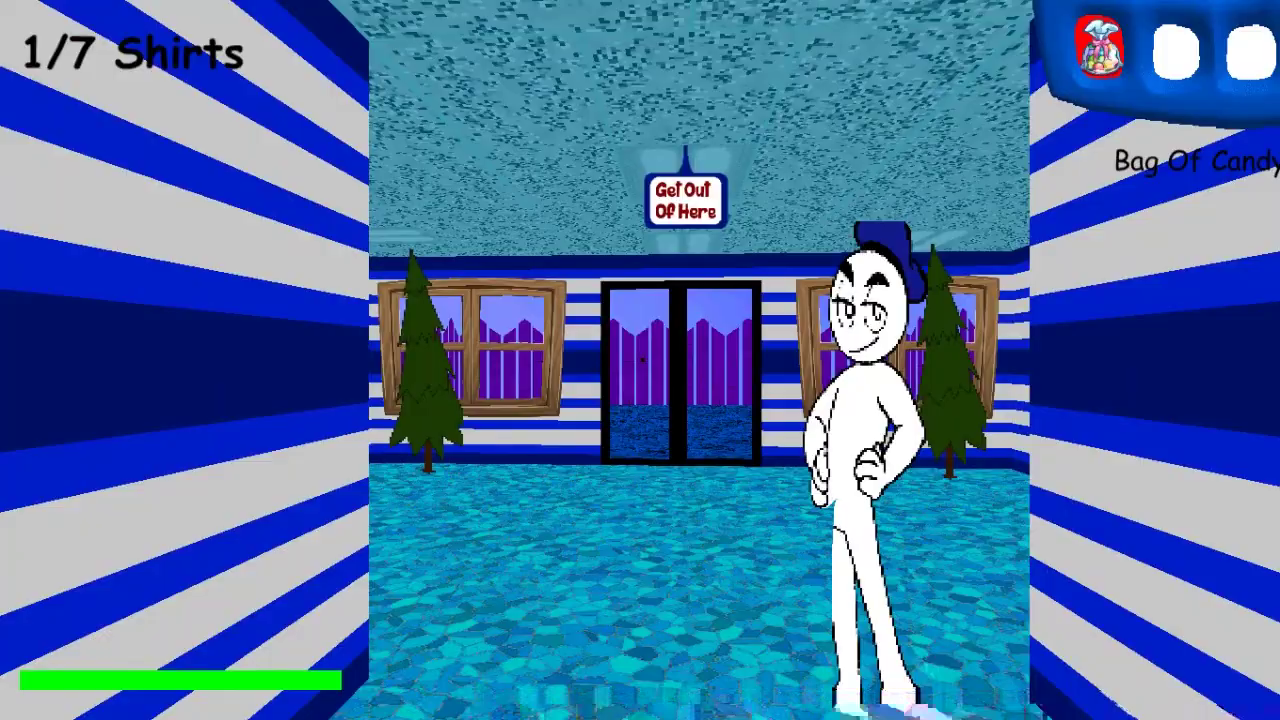
# Step: Reach the notebook in another classroom, then exit through the cyan door
pyautogui.press('w')
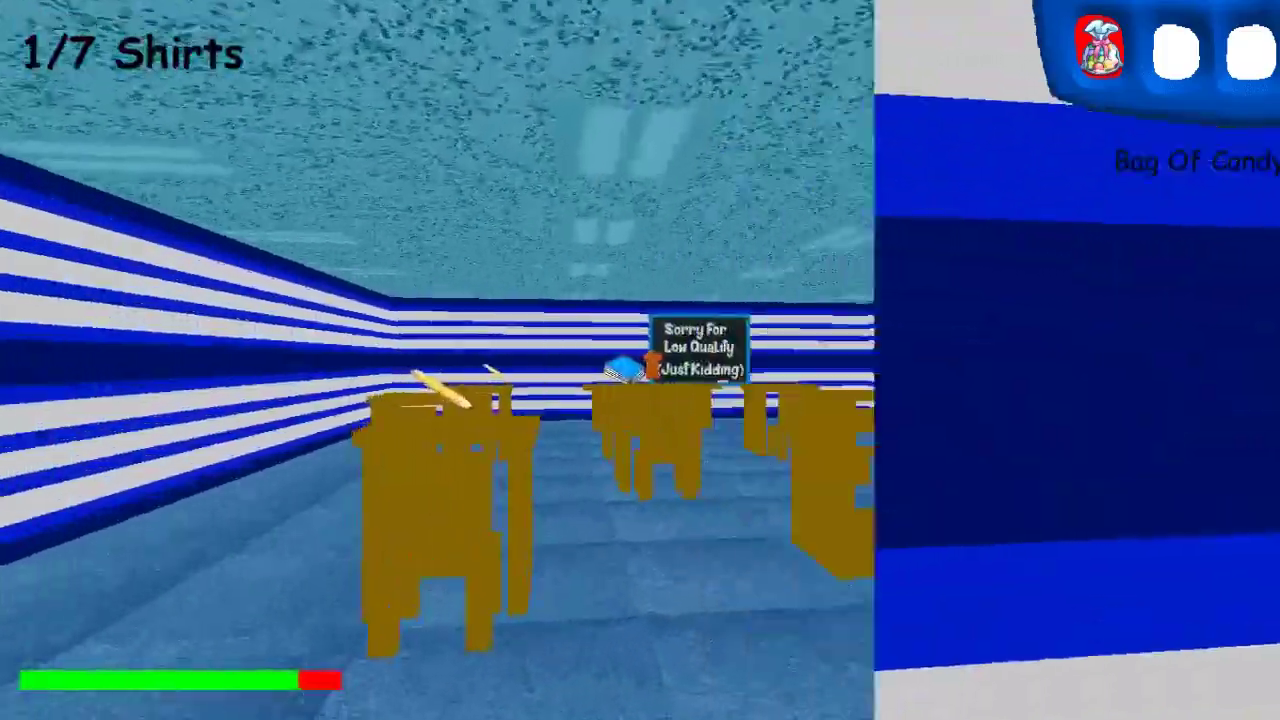
pyautogui.press('w')
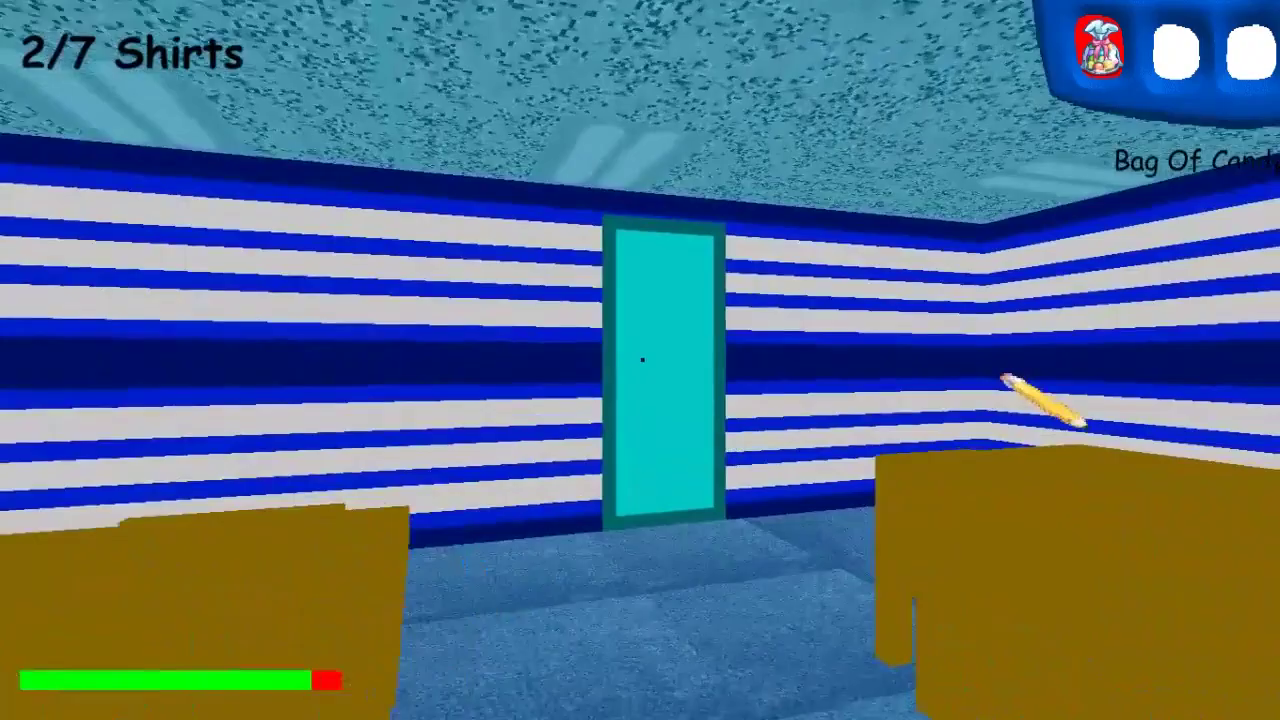
pyautogui.press('w')
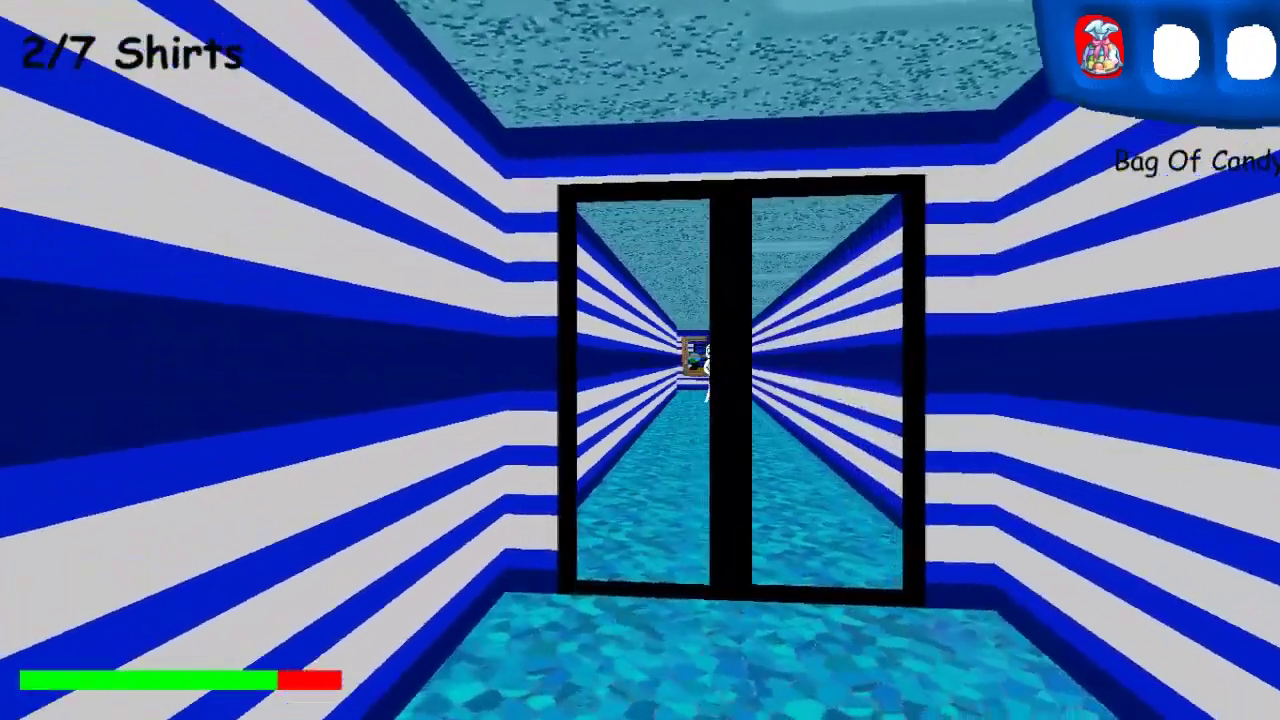
pyautogui.press('w')
# Step: Go through the double doors and down the striped hallway to grab the item by the orange poster
pyautogui.press('s')
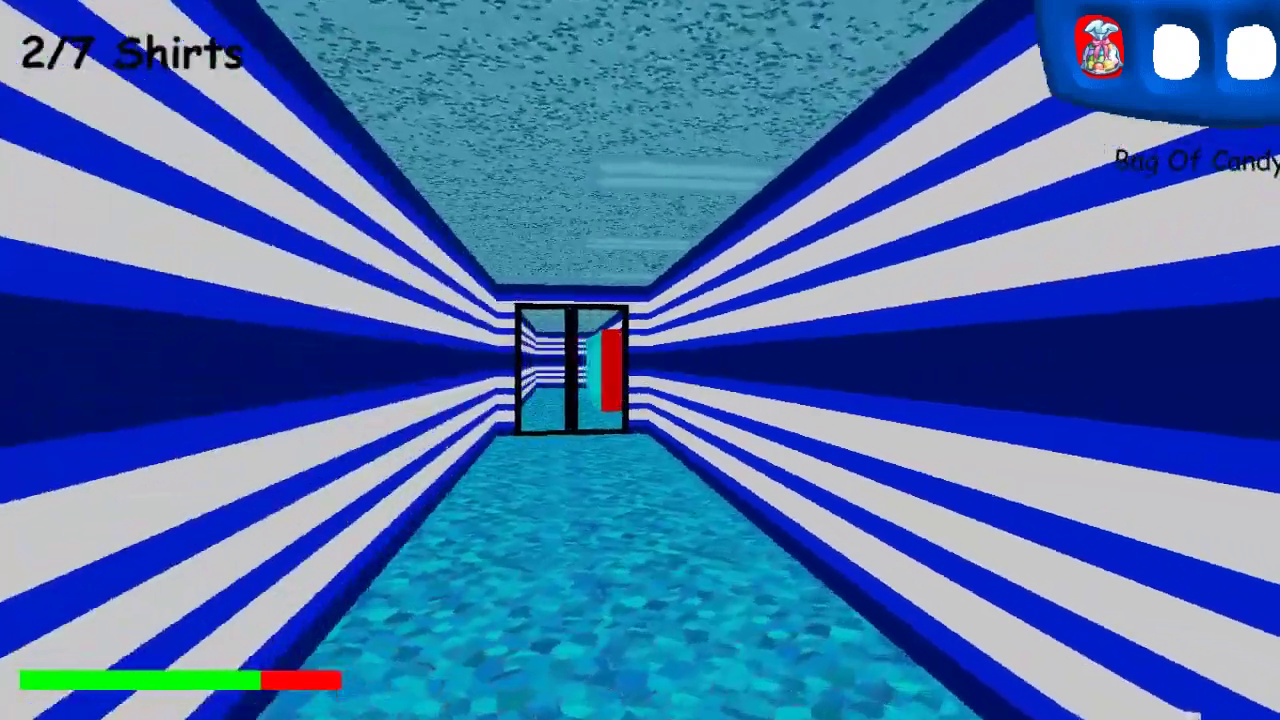
pyautogui.press('w')
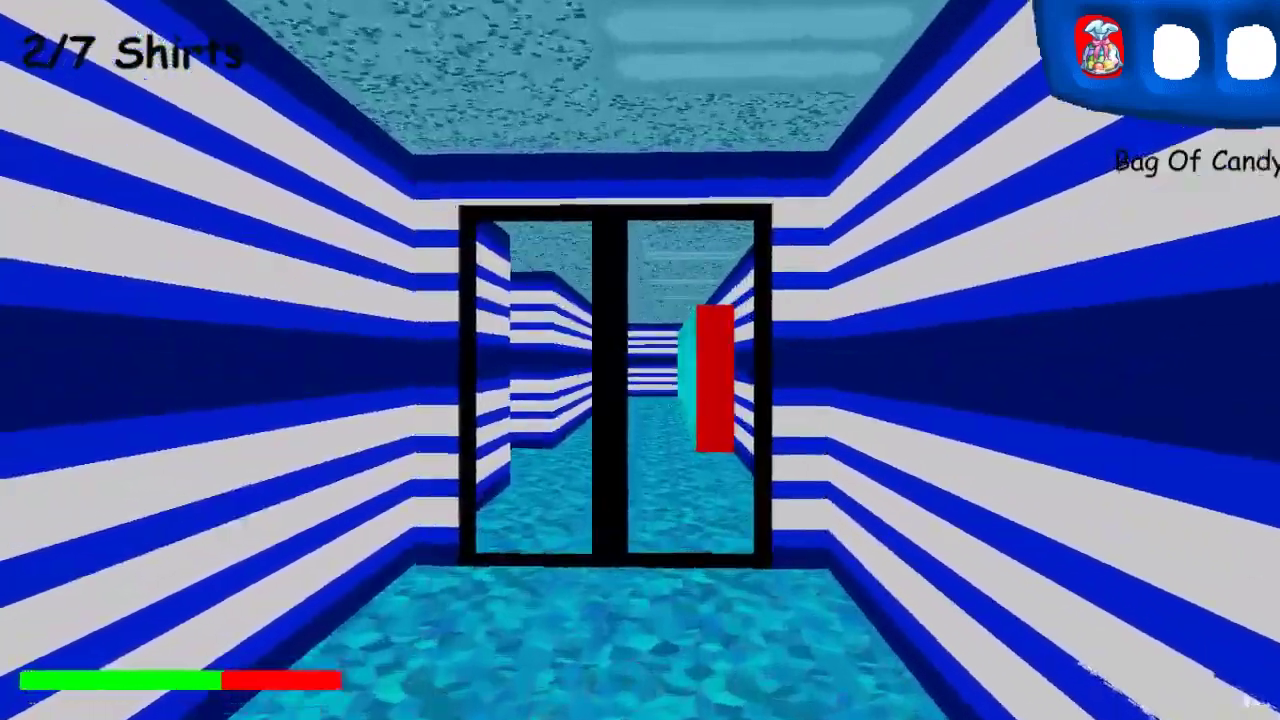
pyautogui.press('w')
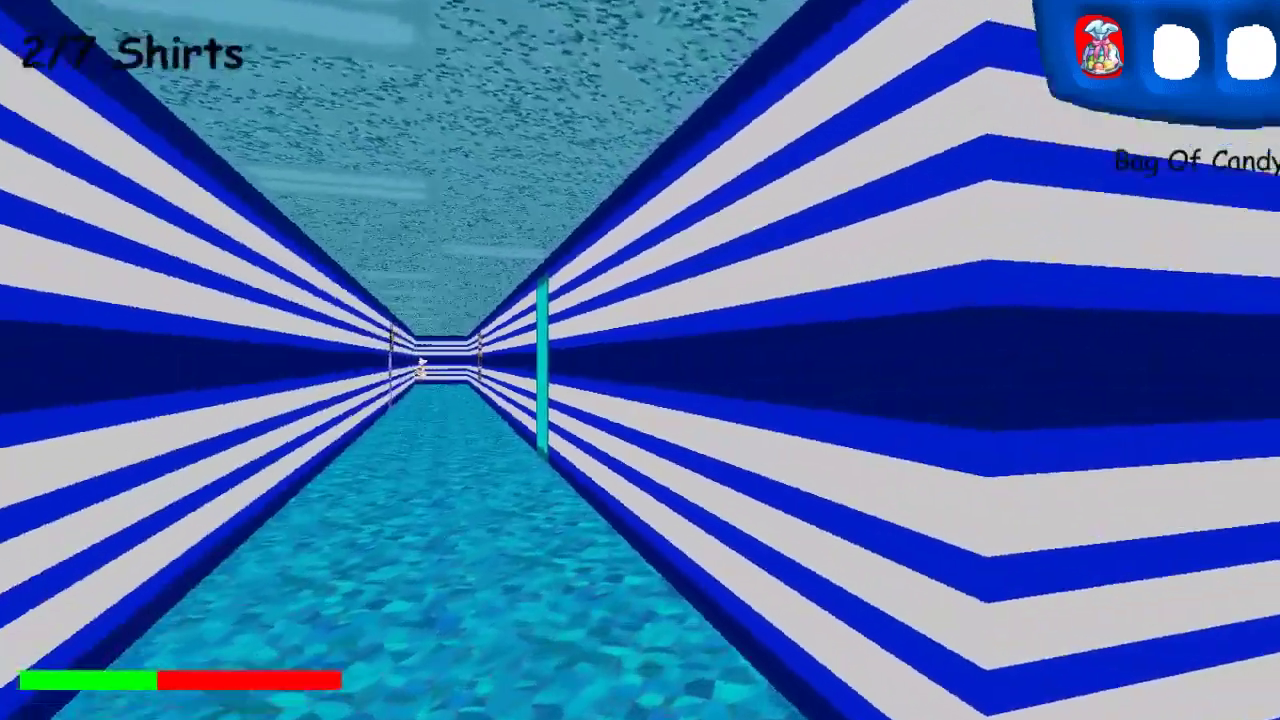
pyautogui.press('w')
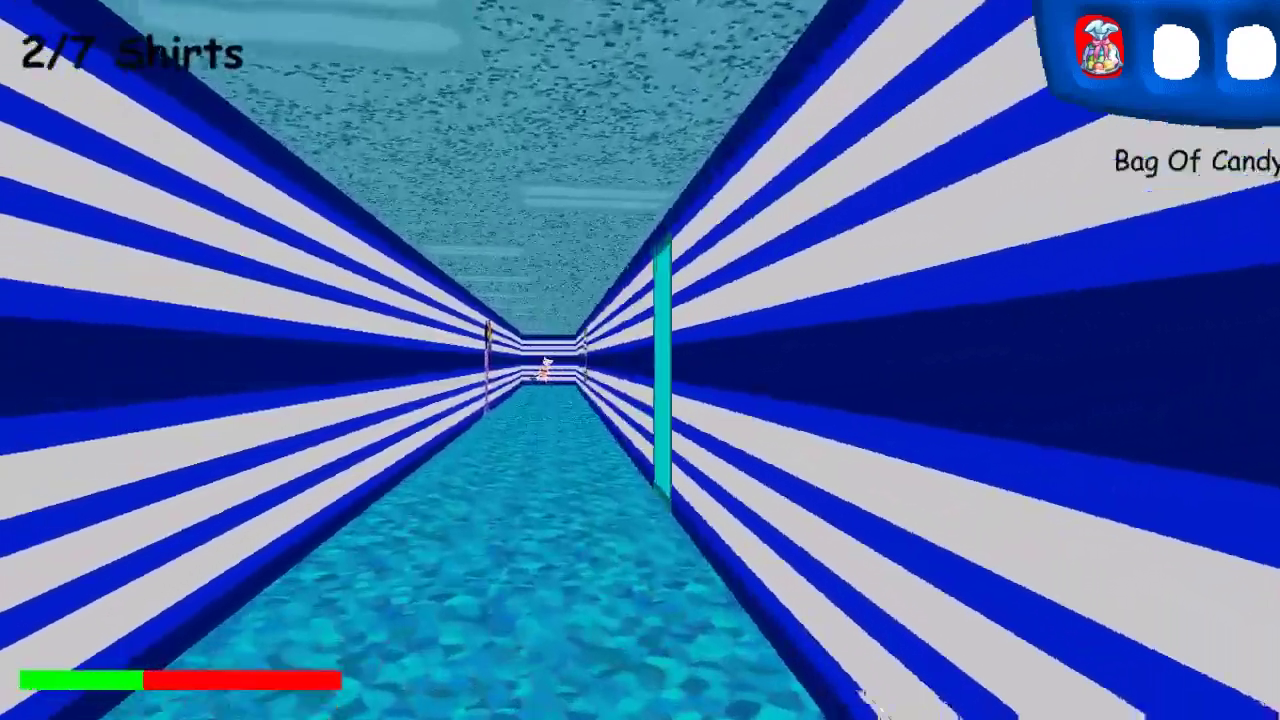
pyautogui.press('w')
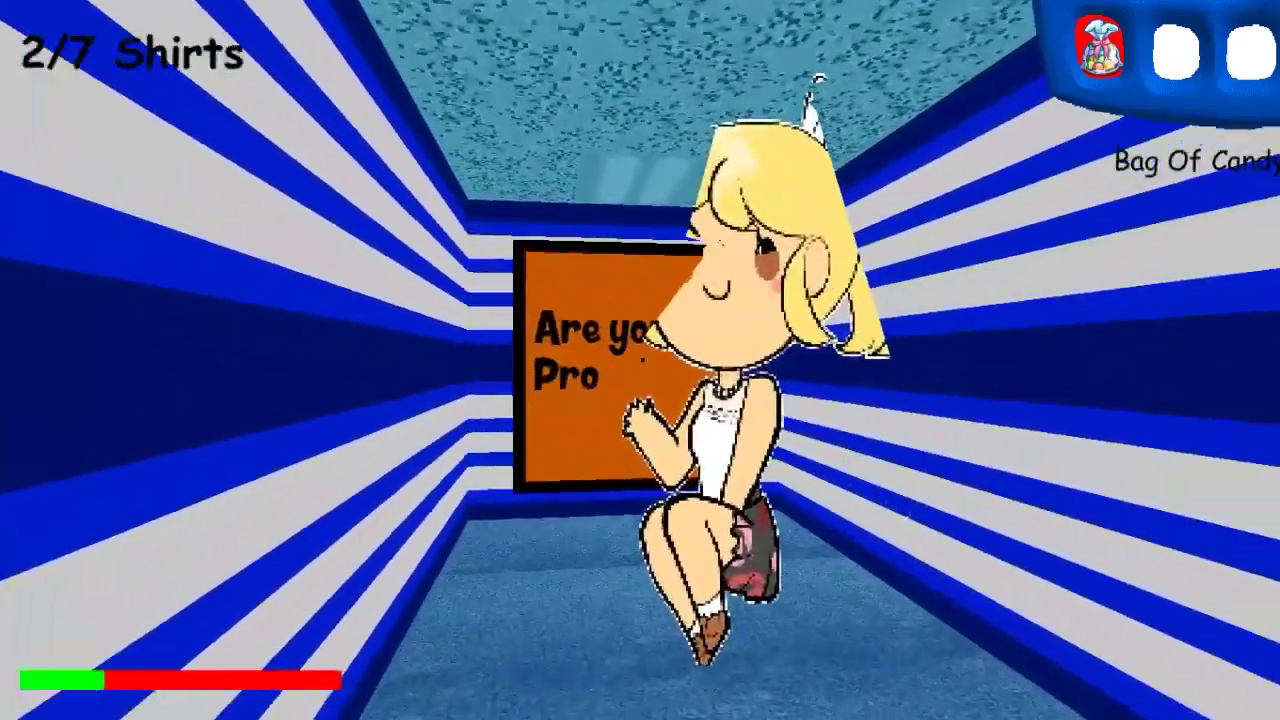
pyautogui.press('w')
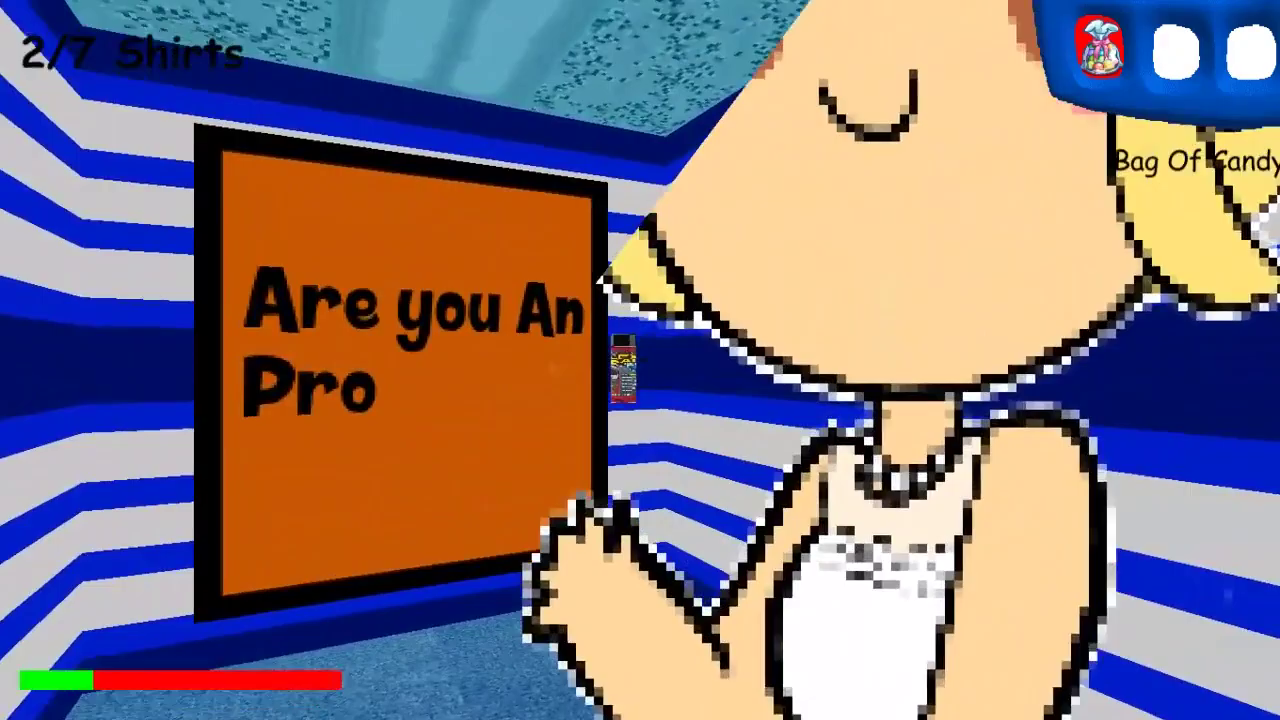
# Step: Walk the corridor past the astronaut and switch the held item to Flex Tape
pyautogui.press('w')
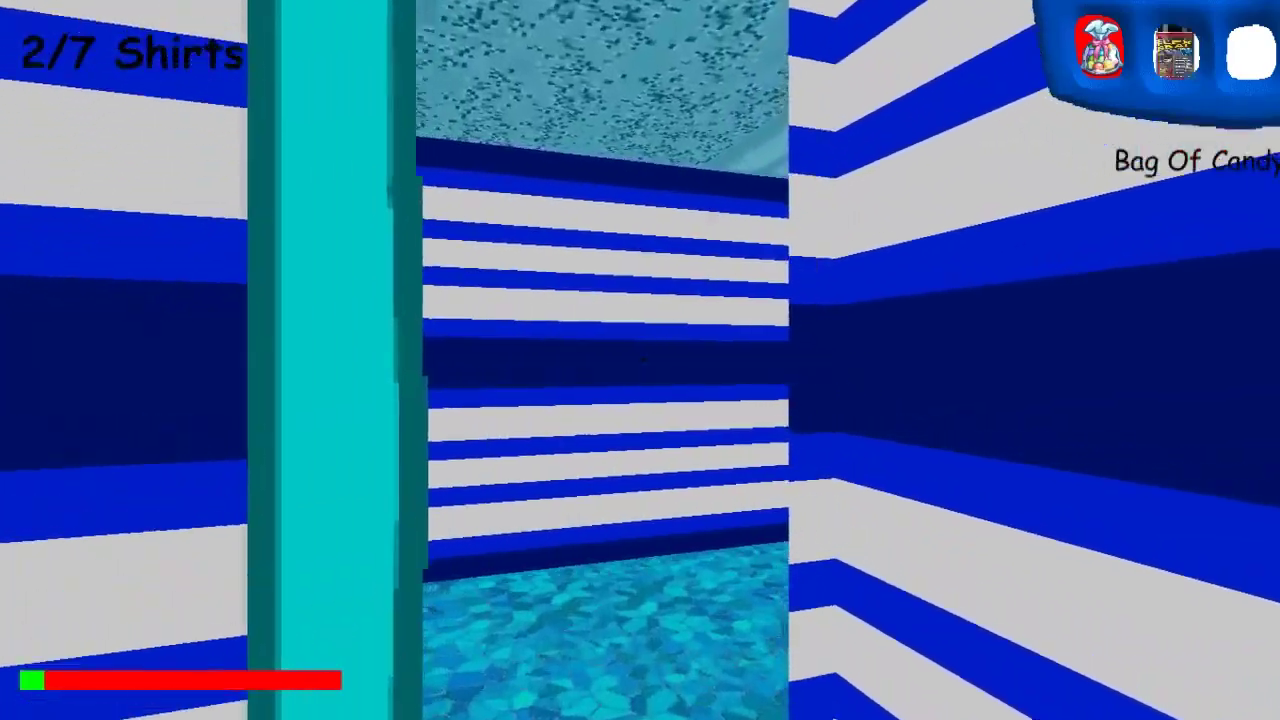
pyautogui.press('w')
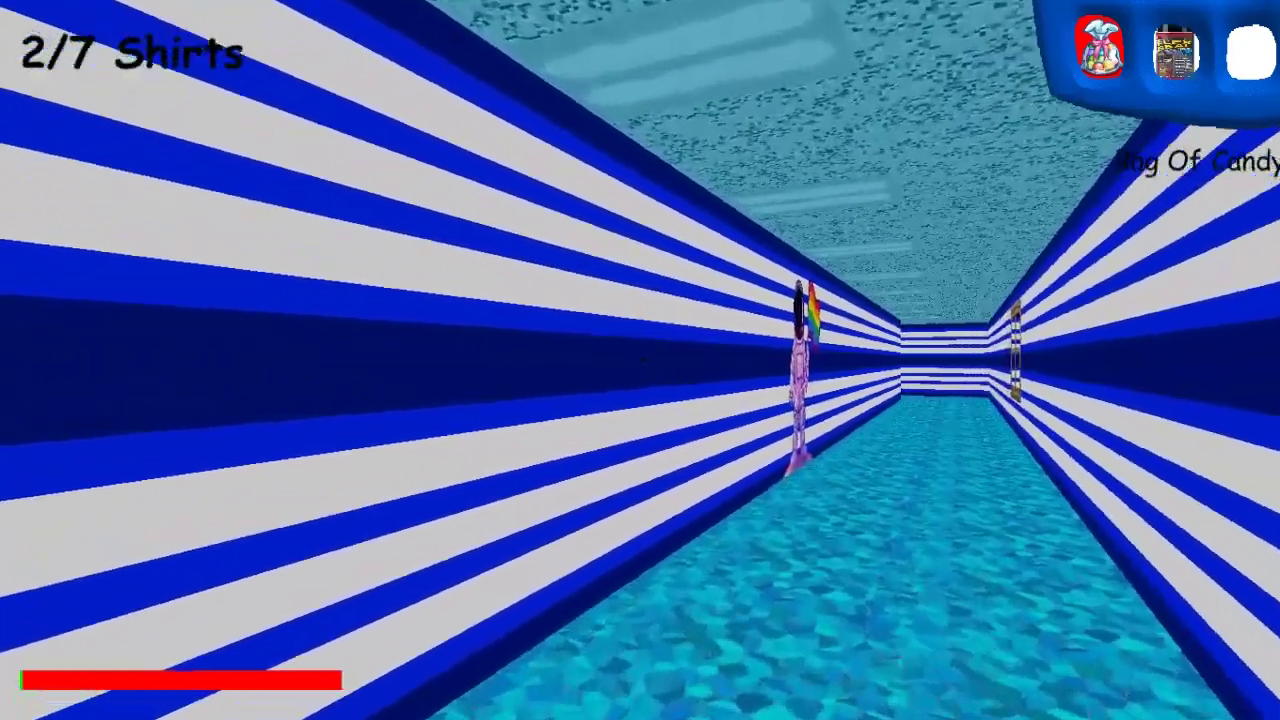
pyautogui.press('w')
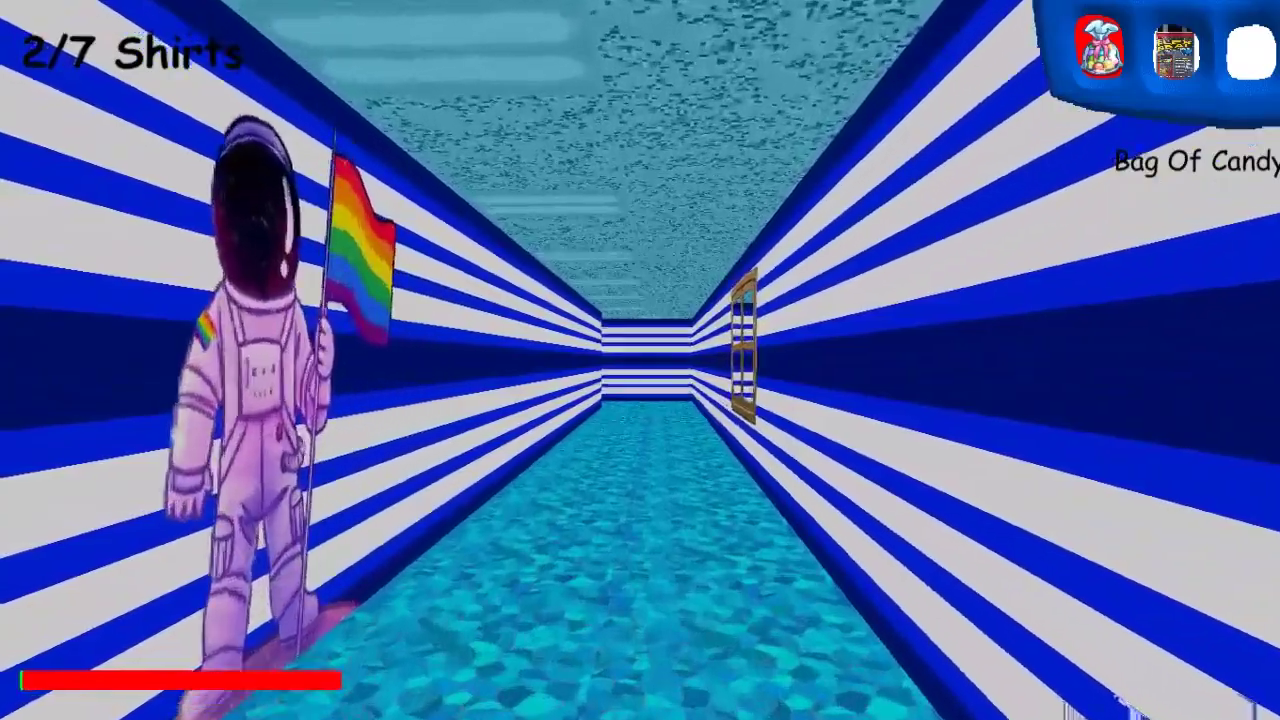
pyautogui.press('w')
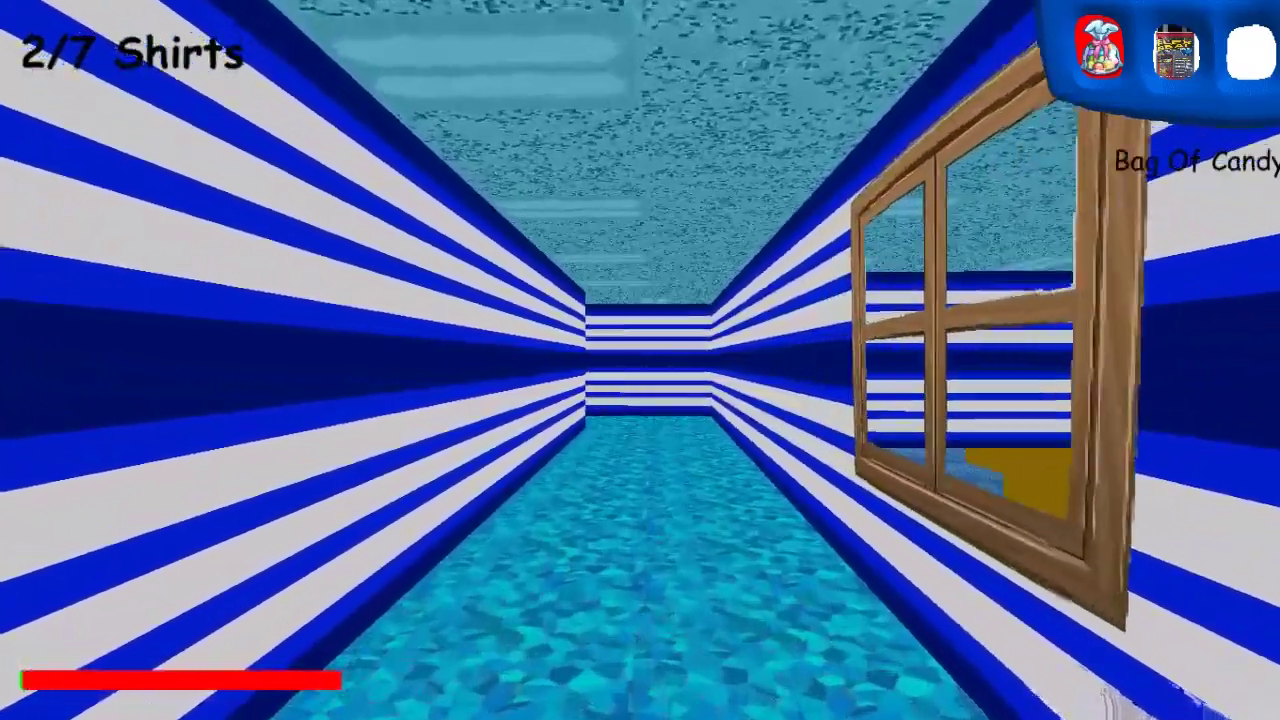
pyautogui.press('w')
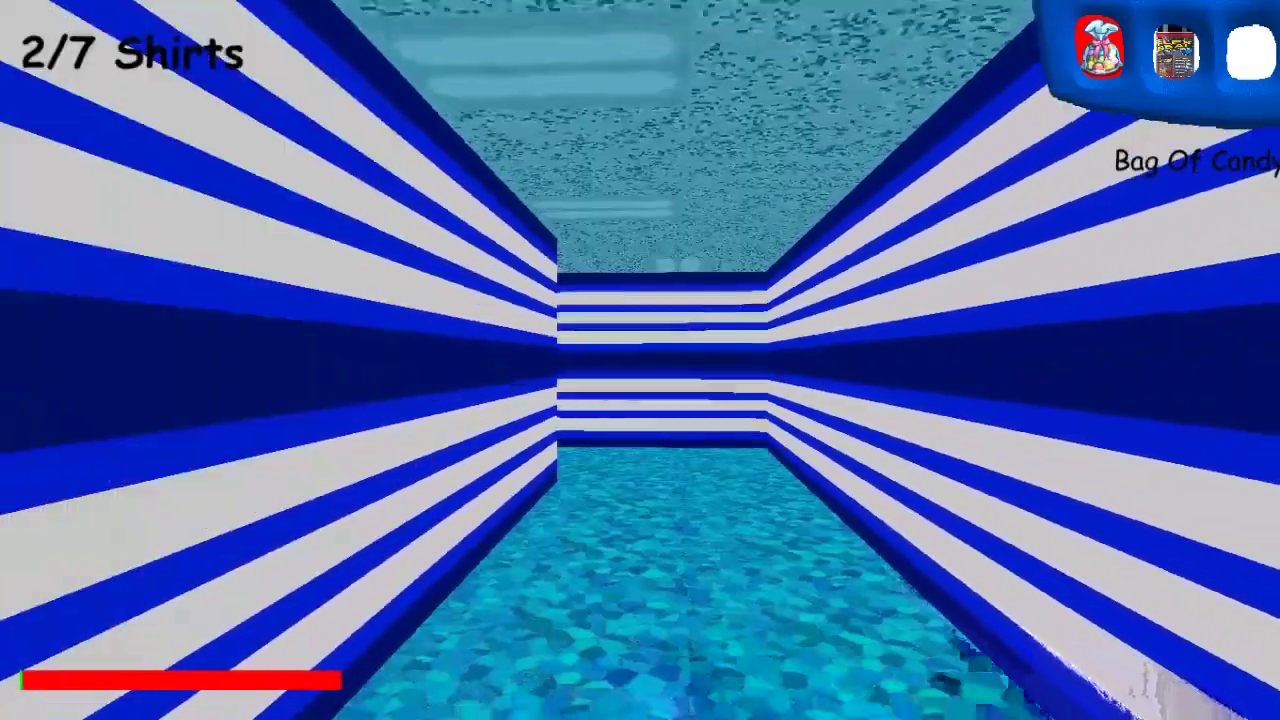
pyautogui.press('space')
pyautogui.scroll(-1, 640, 360)
pyautogui.scroll(1, 640, 360)
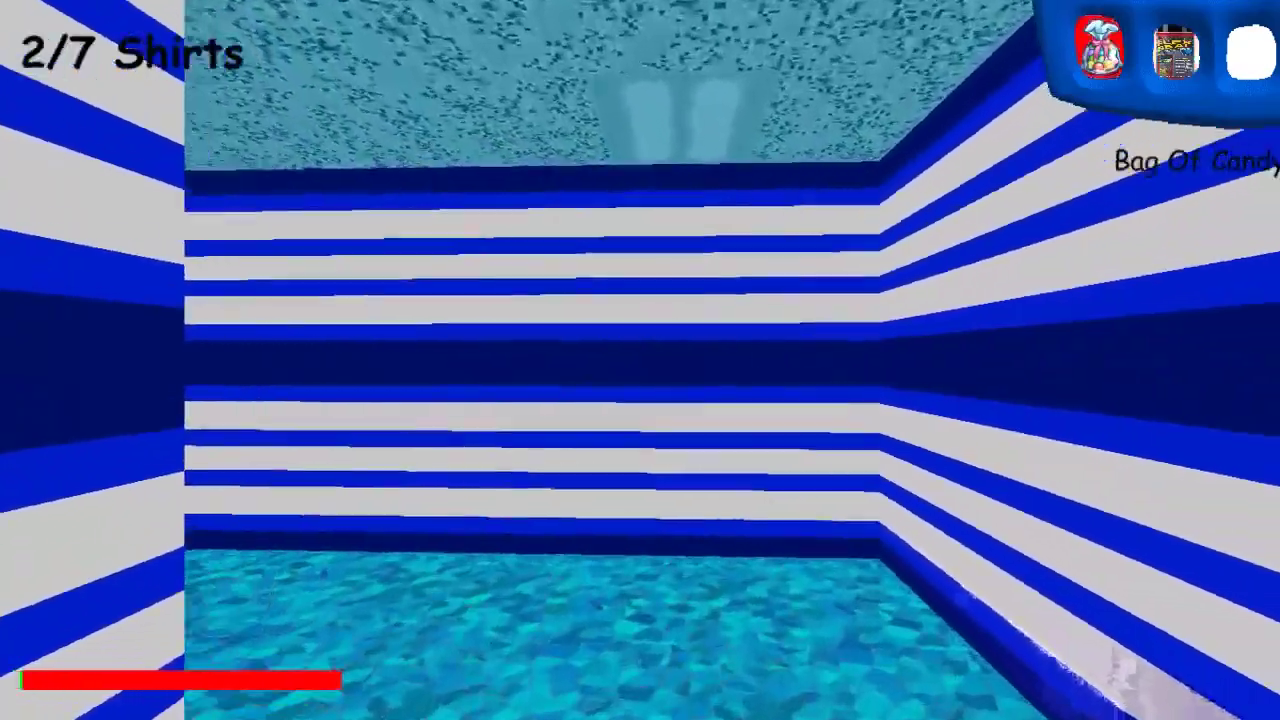
# Step: Follow the locker corridor into the classroom with the scissors desk
pyautogui.press('w')
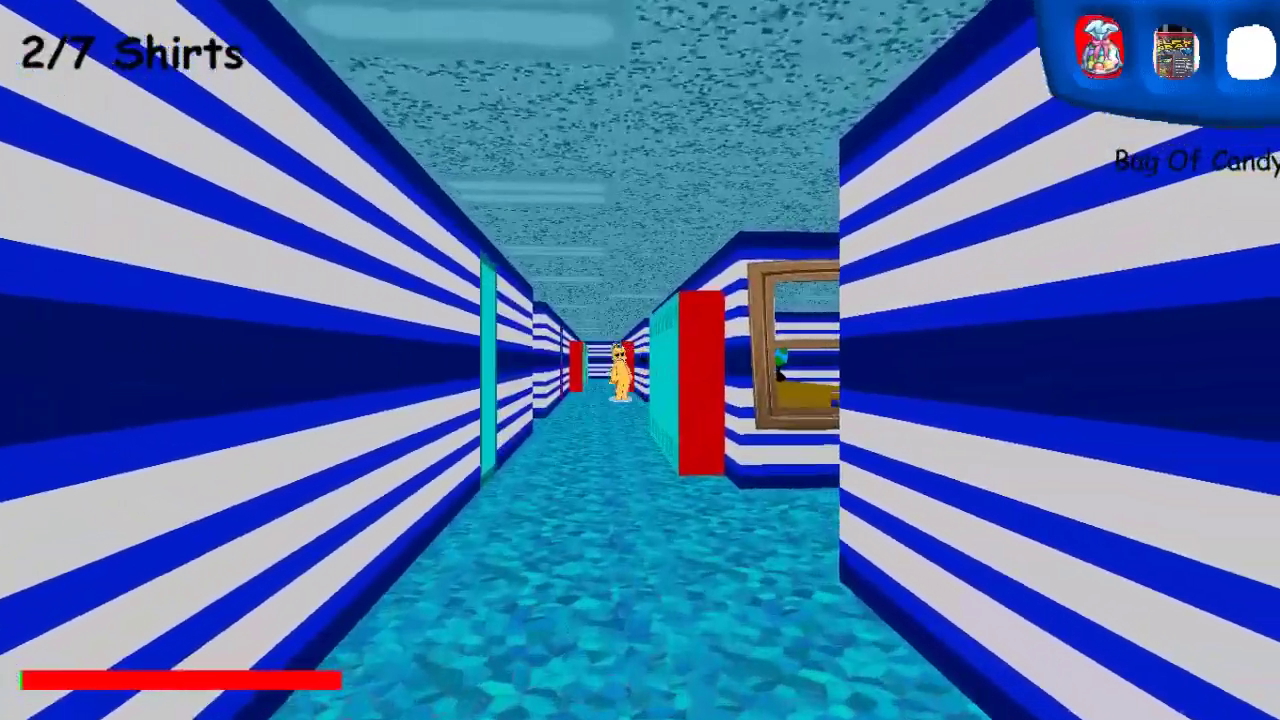
pyautogui.press('w')
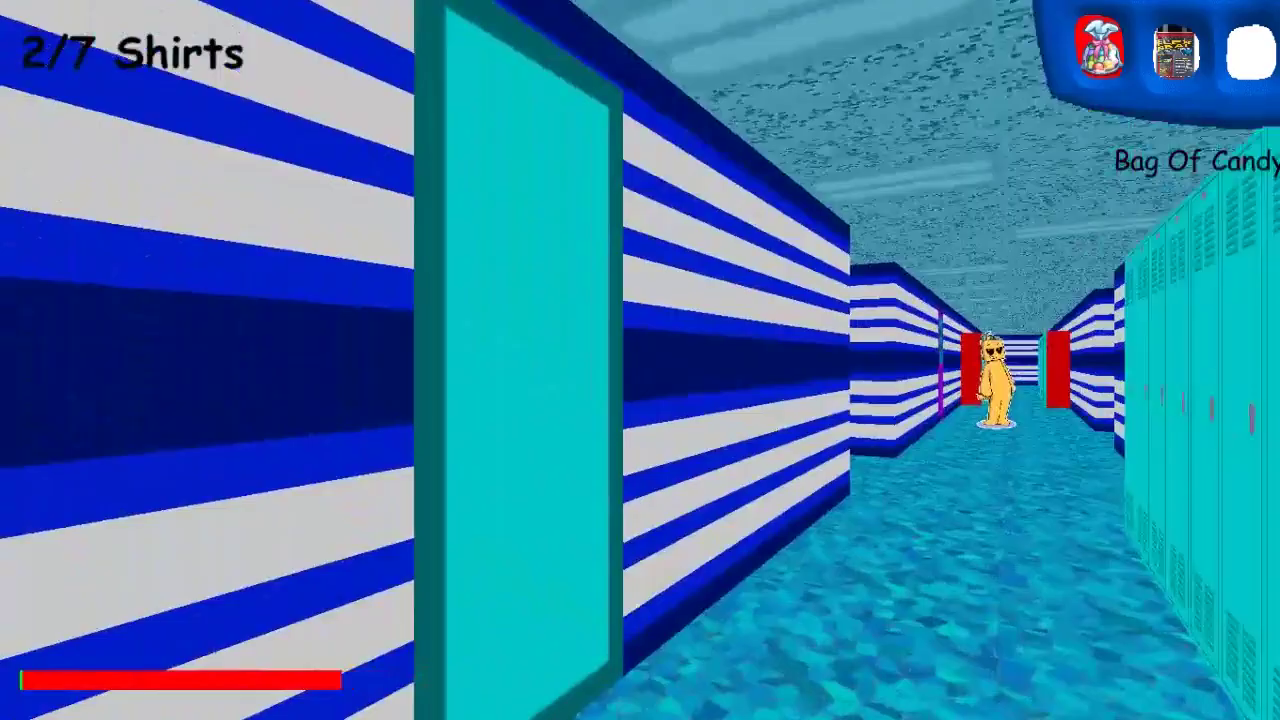
pyautogui.press('w')
pyautogui.scroll(1, 640, 360)
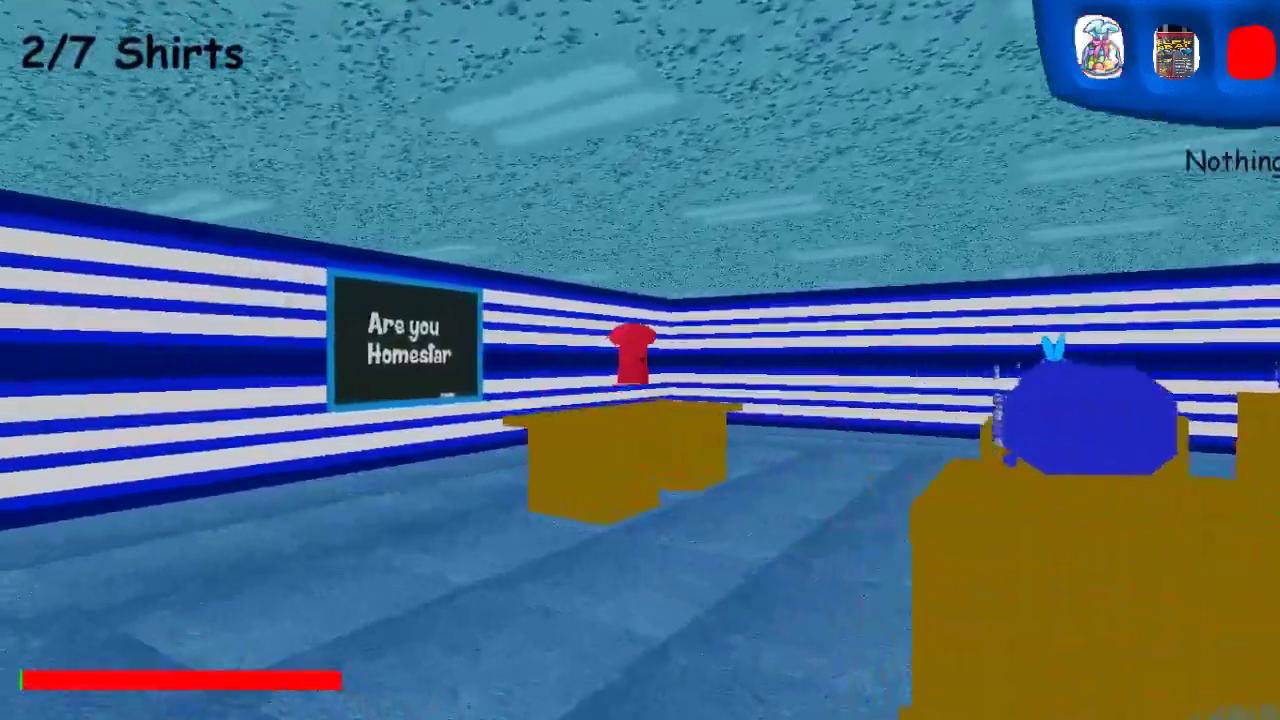
pyautogui.press('w')
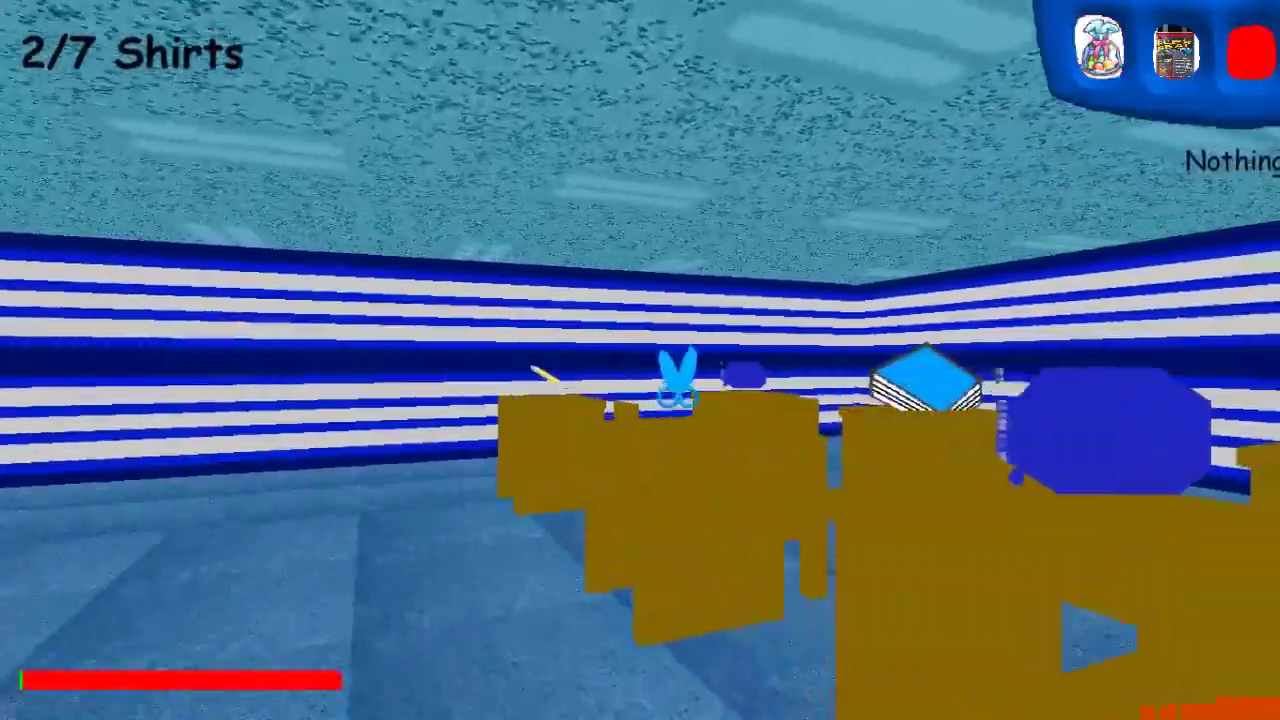
# Step: Pick up the blue scissors, then roam the locker hallways until caught
pyautogui.click(640, 360)
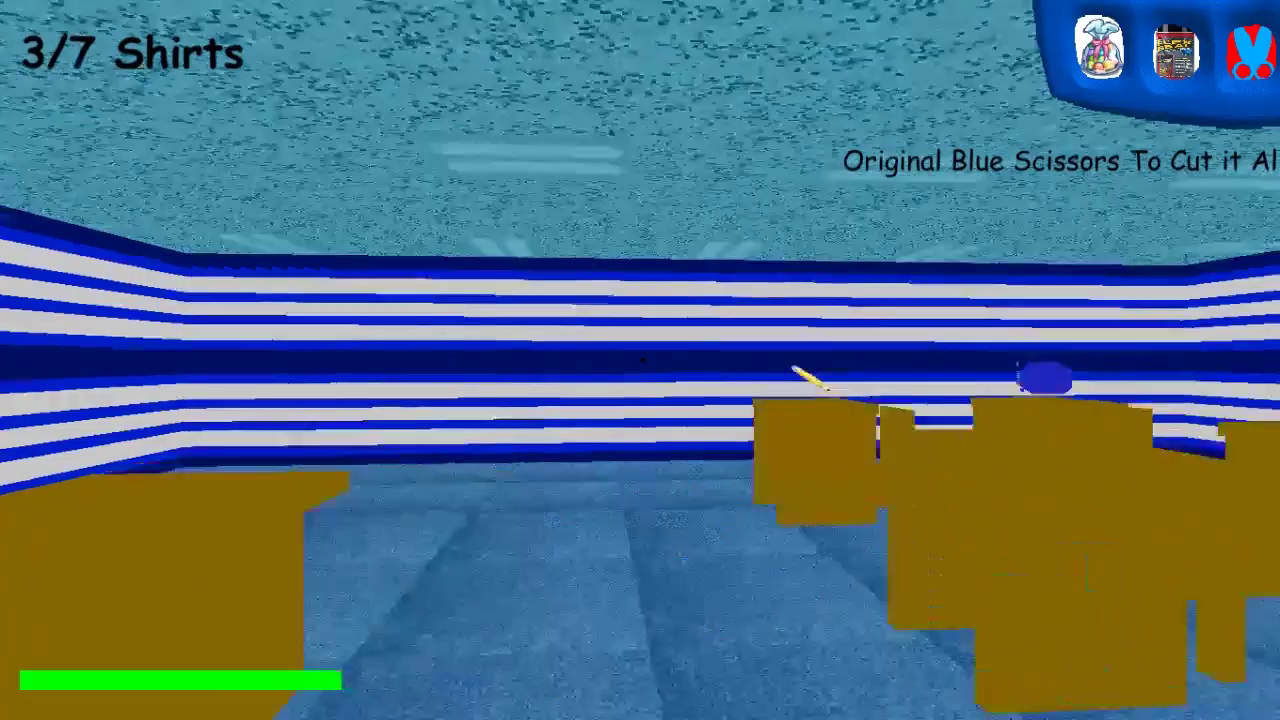
pyautogui.press('w')
pyautogui.press('w')
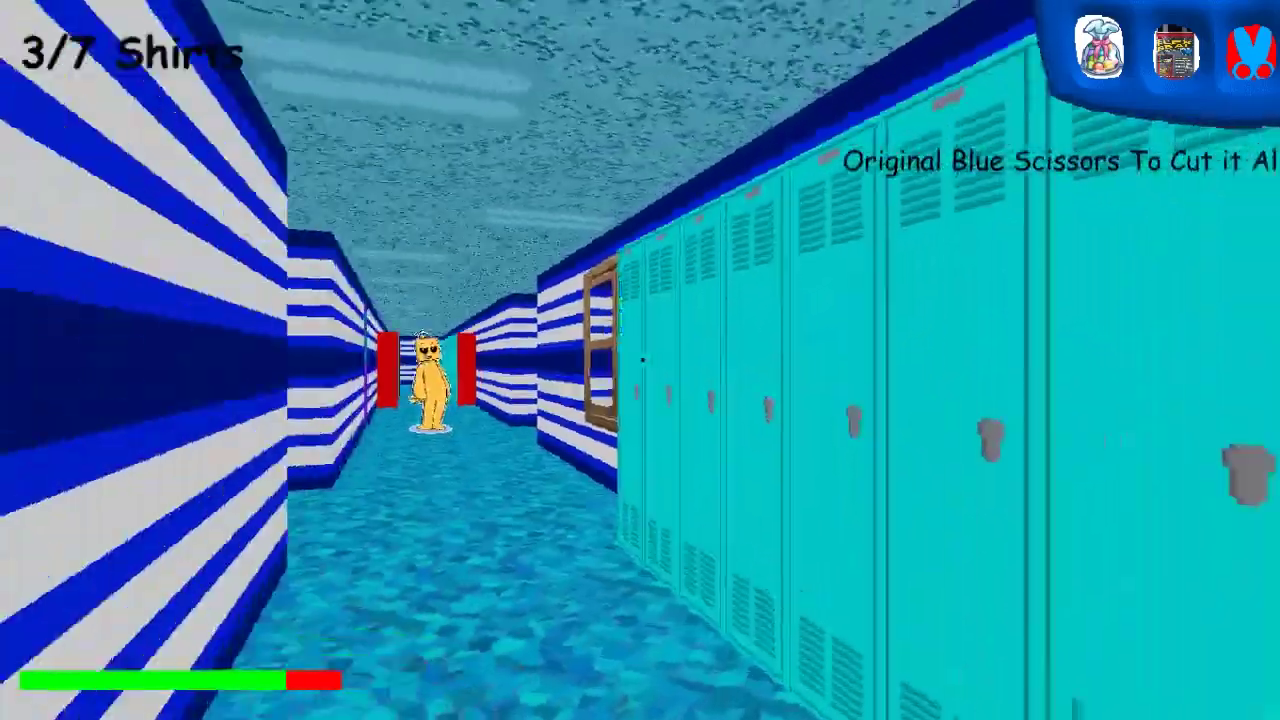
pyautogui.press('w')
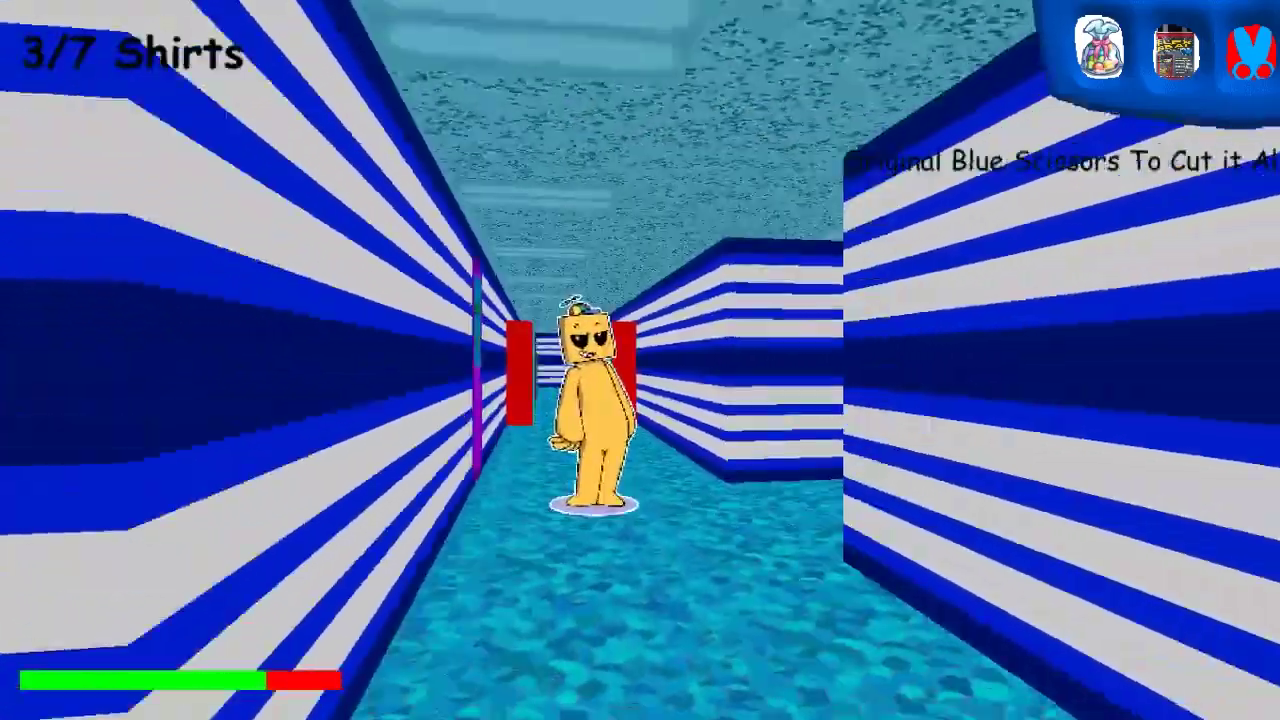
pyautogui.press('w')
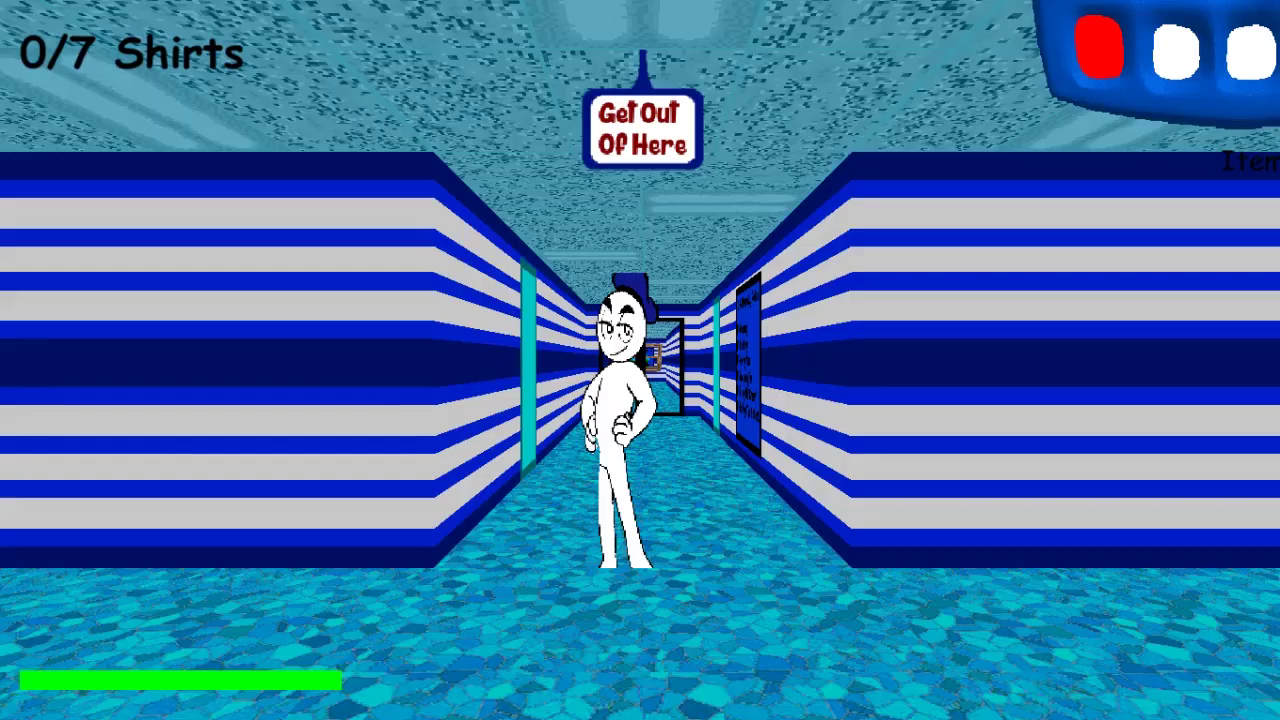
# Step: Run past the character into the chalkboard classroom and submit the notebook quiz answers
pyautogui.press('w')
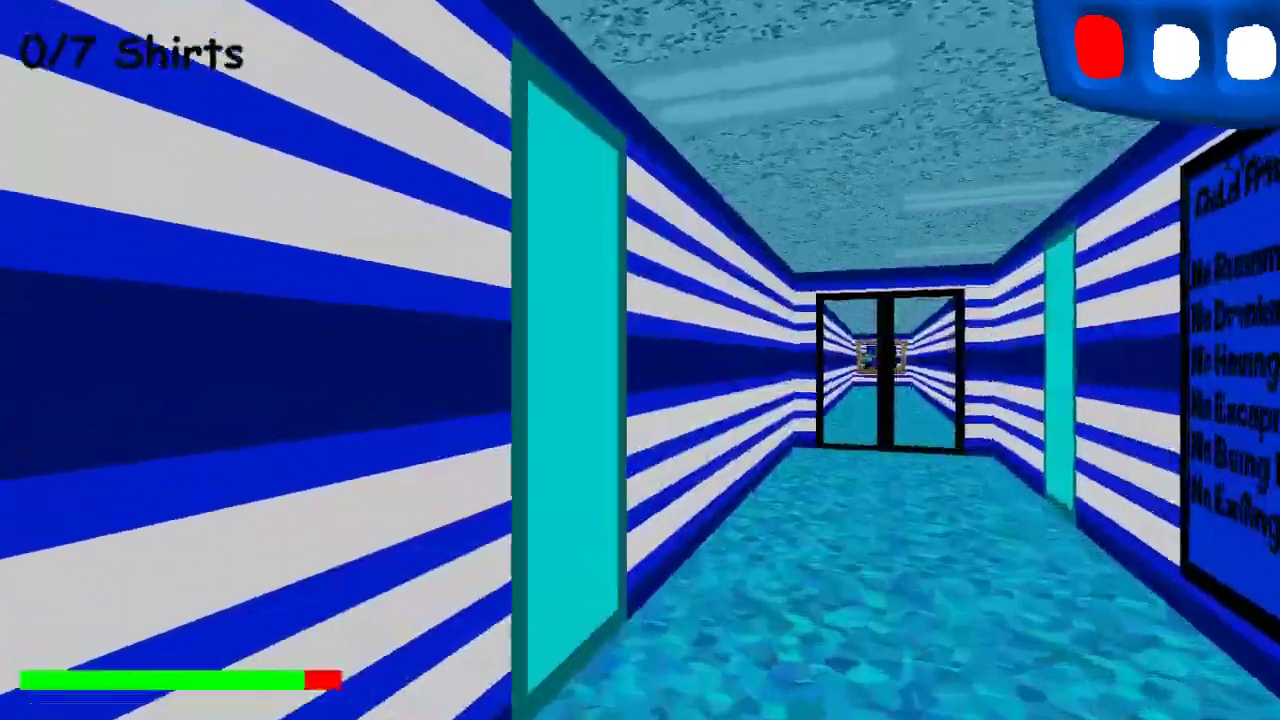
pyautogui.press('w')
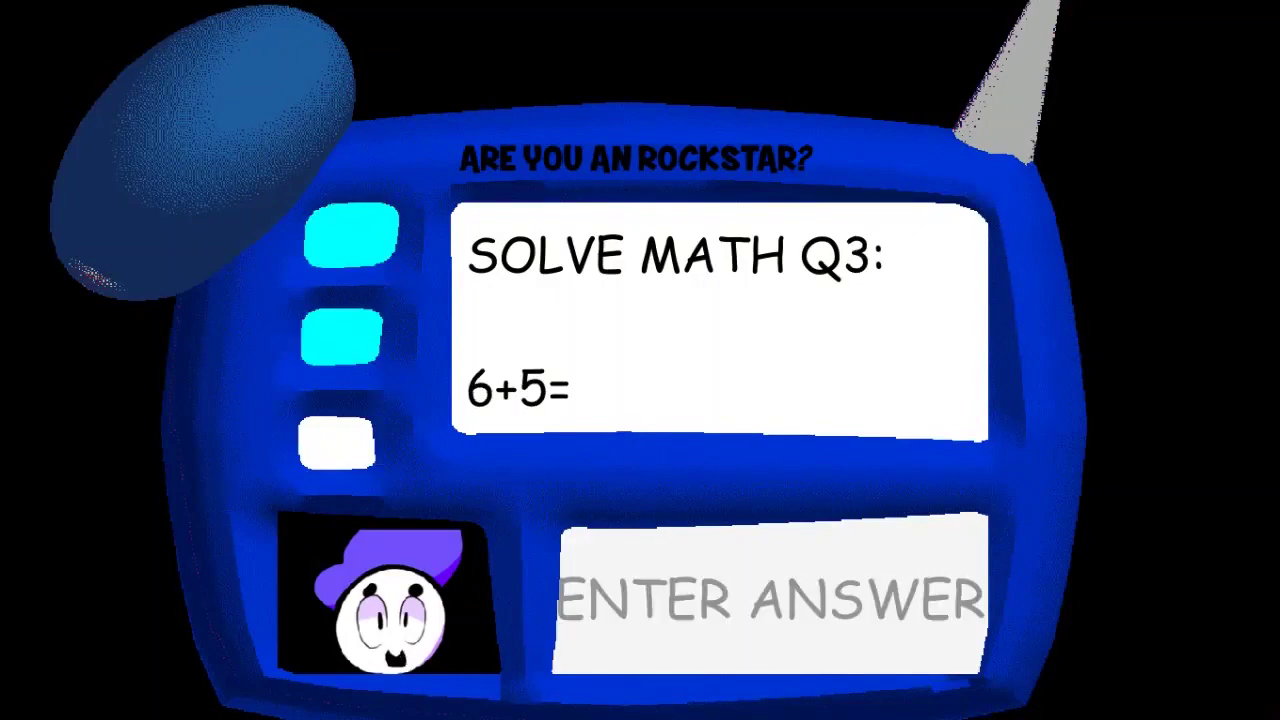
pyautogui.write('11')
pyautogui.press('Return')
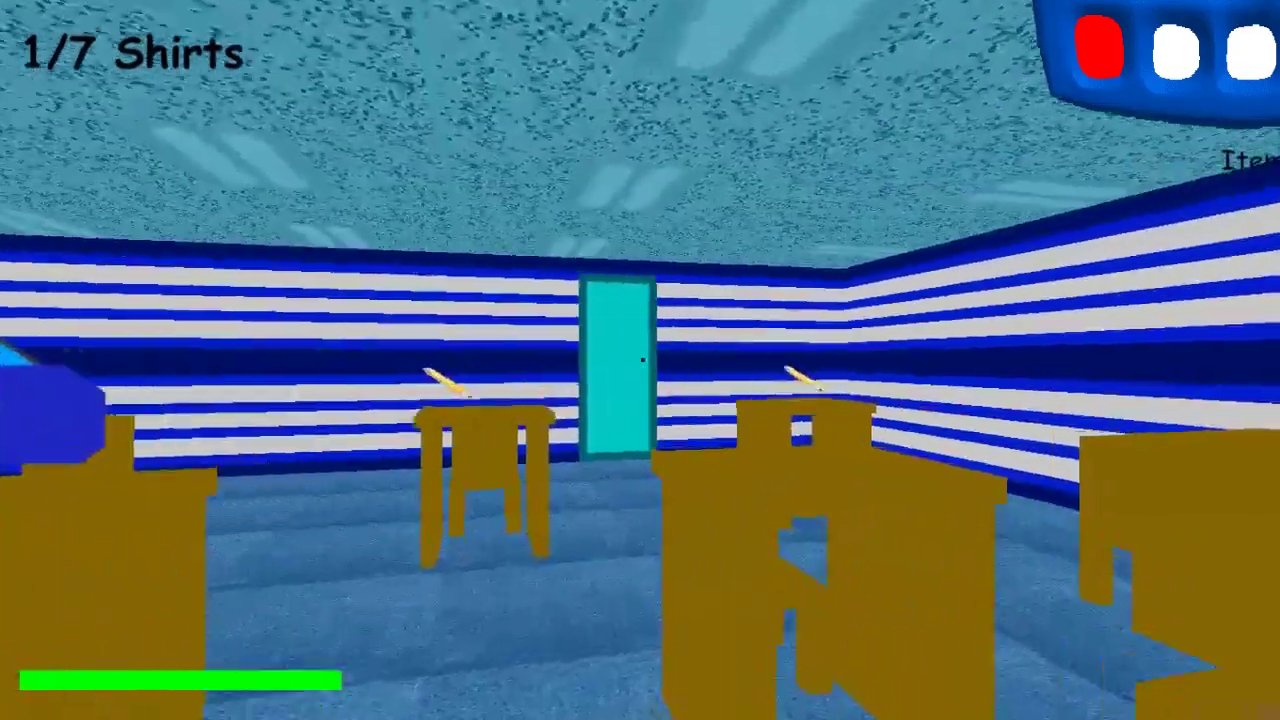
# Step: Grab the Bag of Candy and start another classroom notebook's math quiz
pyautogui.hotkey('shift', 'w')
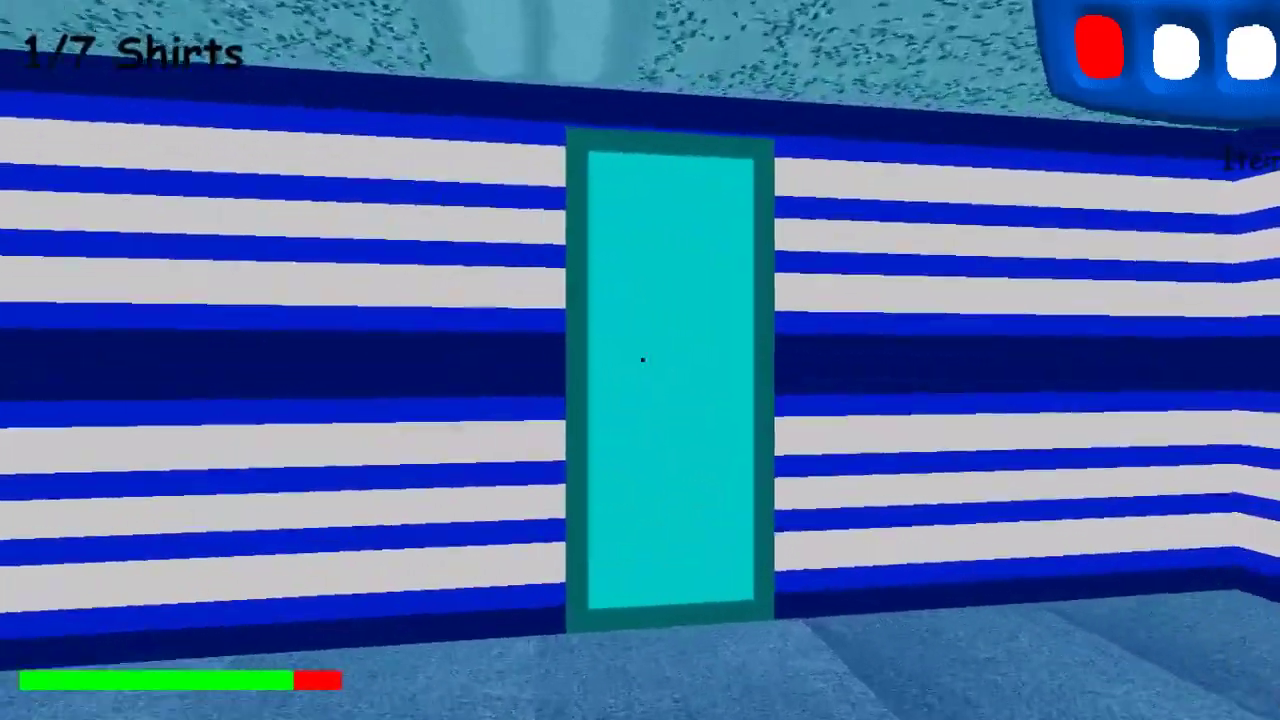
pyautogui.hotkey('shift', 'w')
pyautogui.click(642, 360)
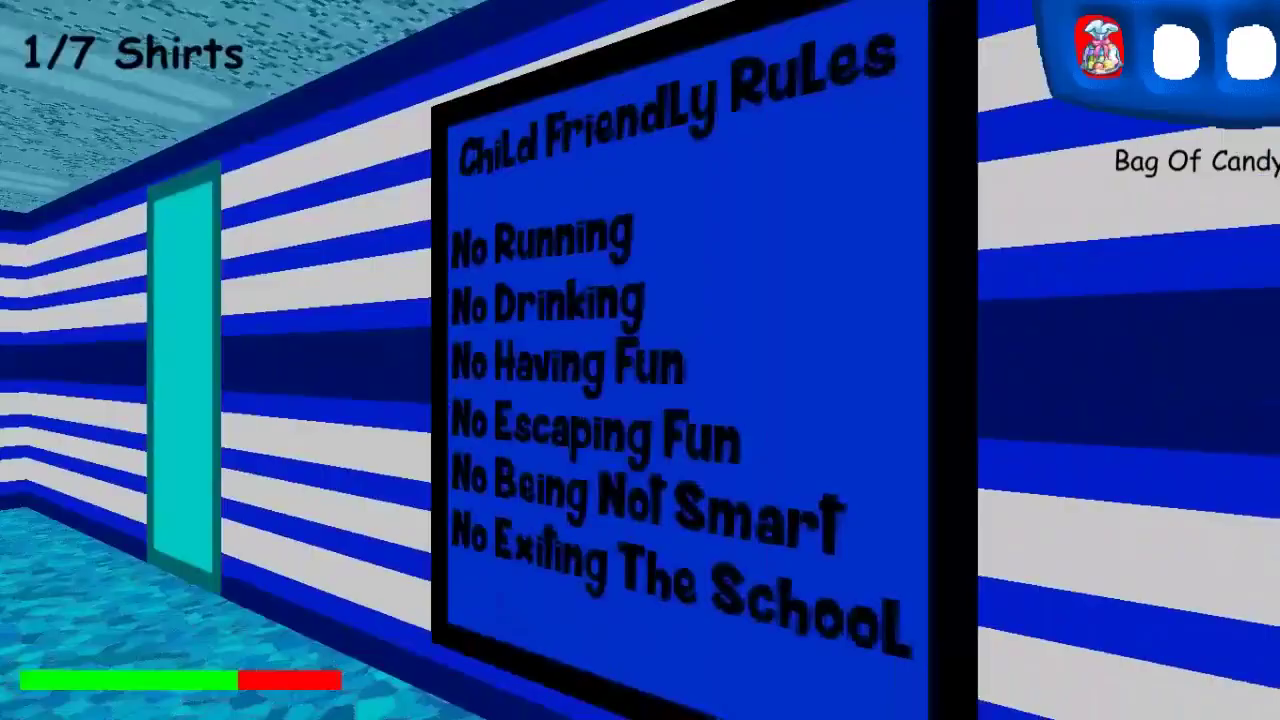
pyautogui.hotkey('shift', 'w')
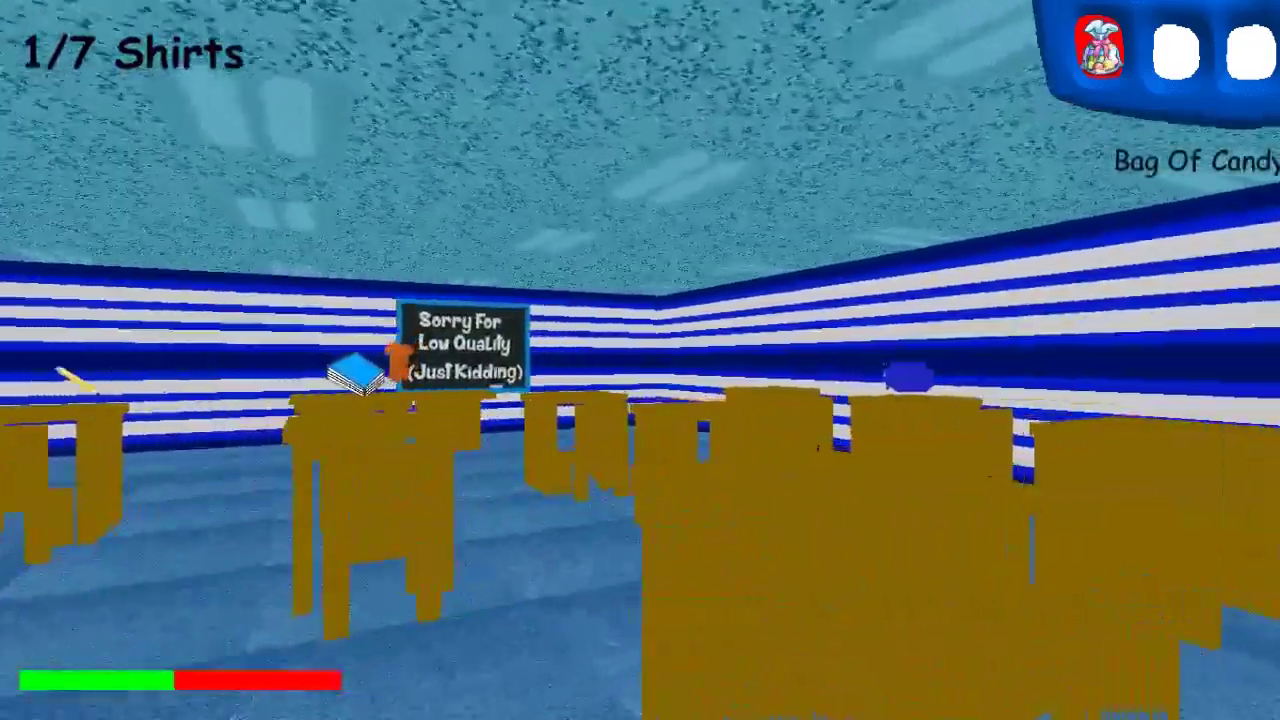
pyautogui.hotkey('shift', 'w')
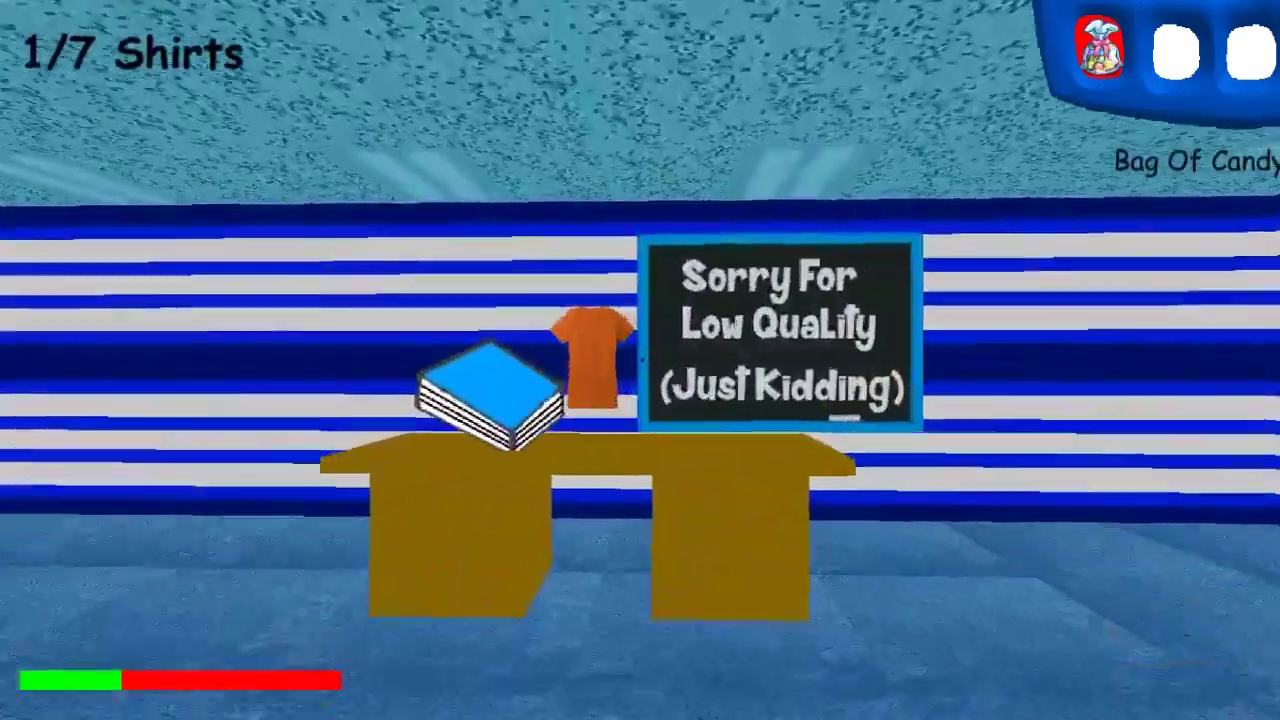
pyautogui.click(640, 360)
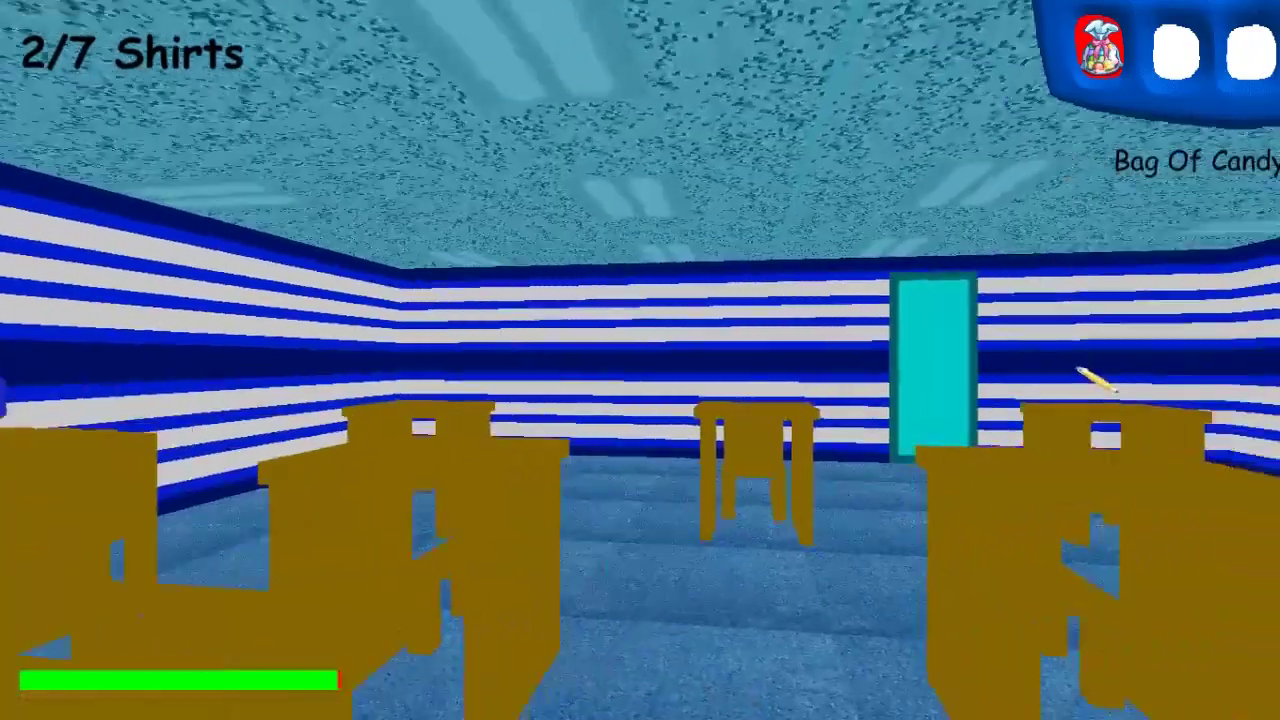
# Step: Flee down the hallway from the approaching character until caught
pyautogui.hotkey('shift', 'w')
pyautogui.hotkey('shift', 'w')
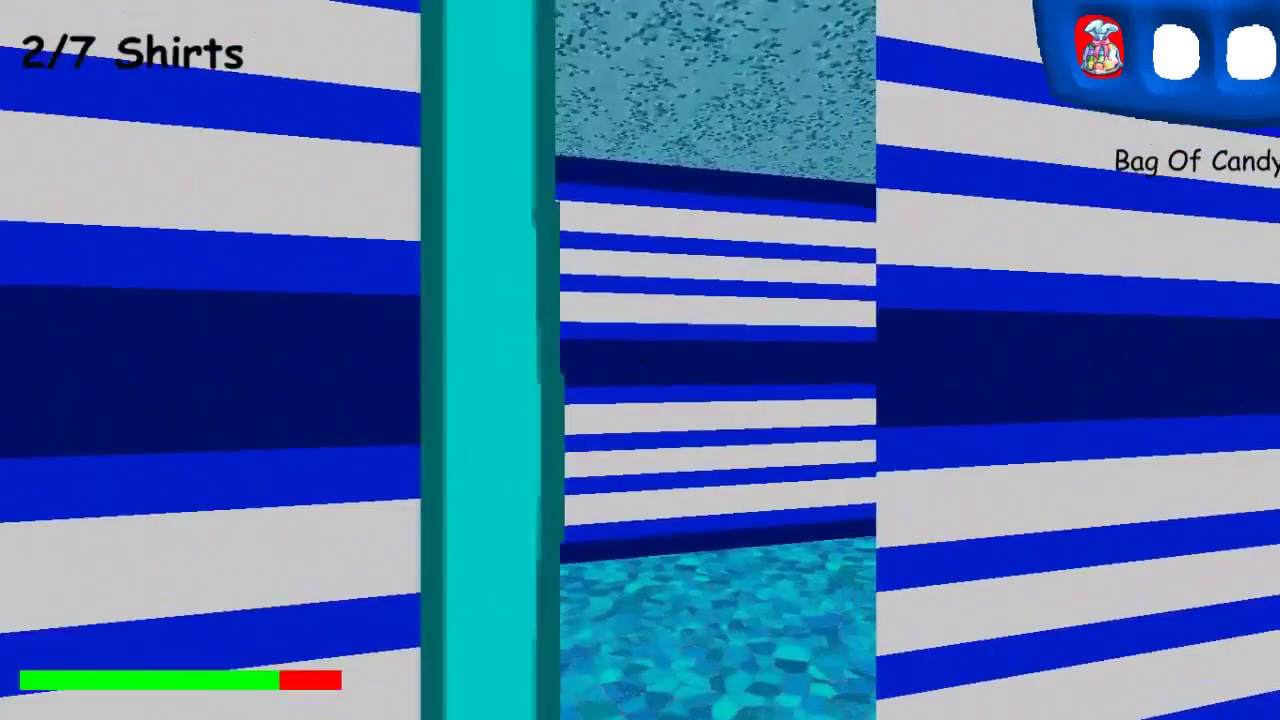
pyautogui.hotkey('shift', 's')
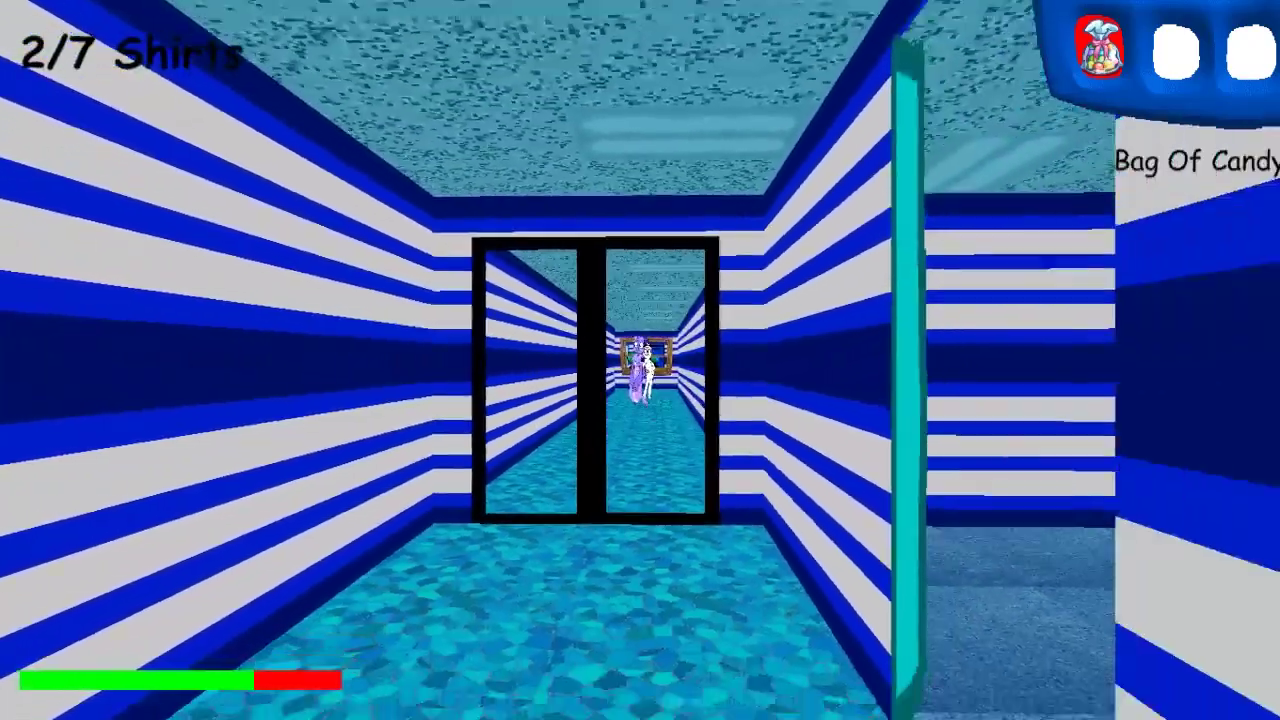
pyautogui.press('s')
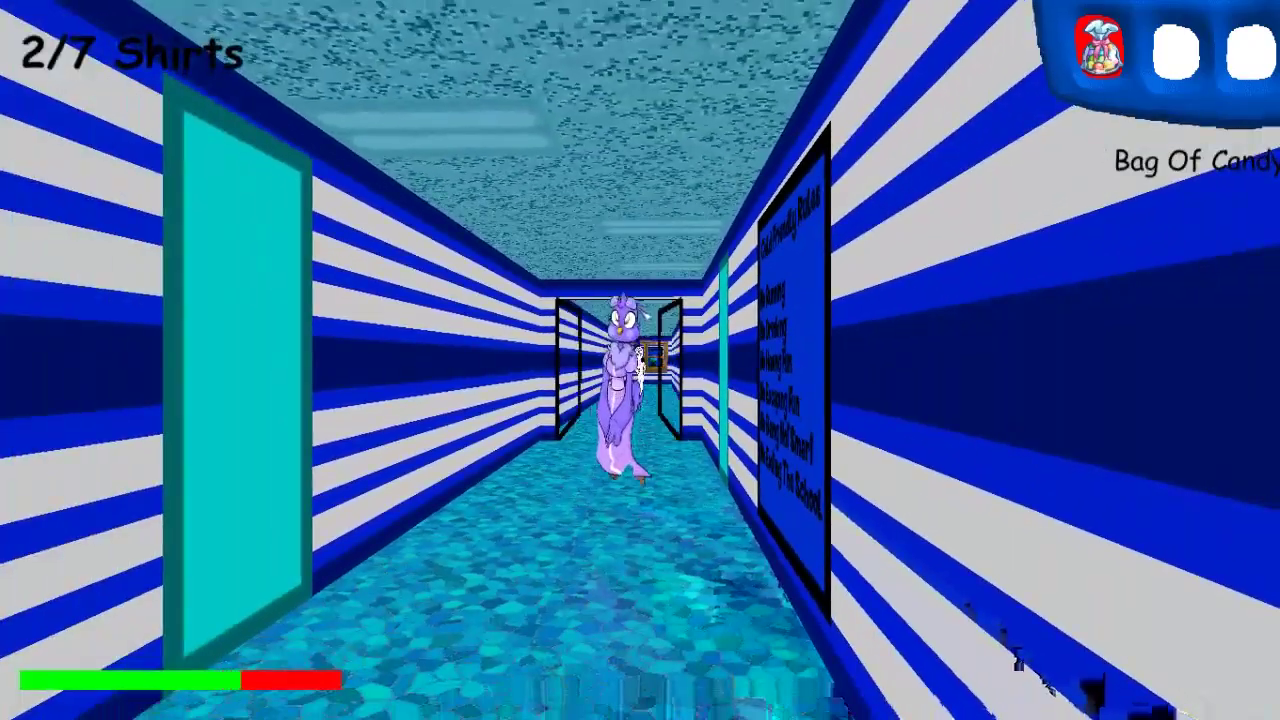
pyautogui.press('s')
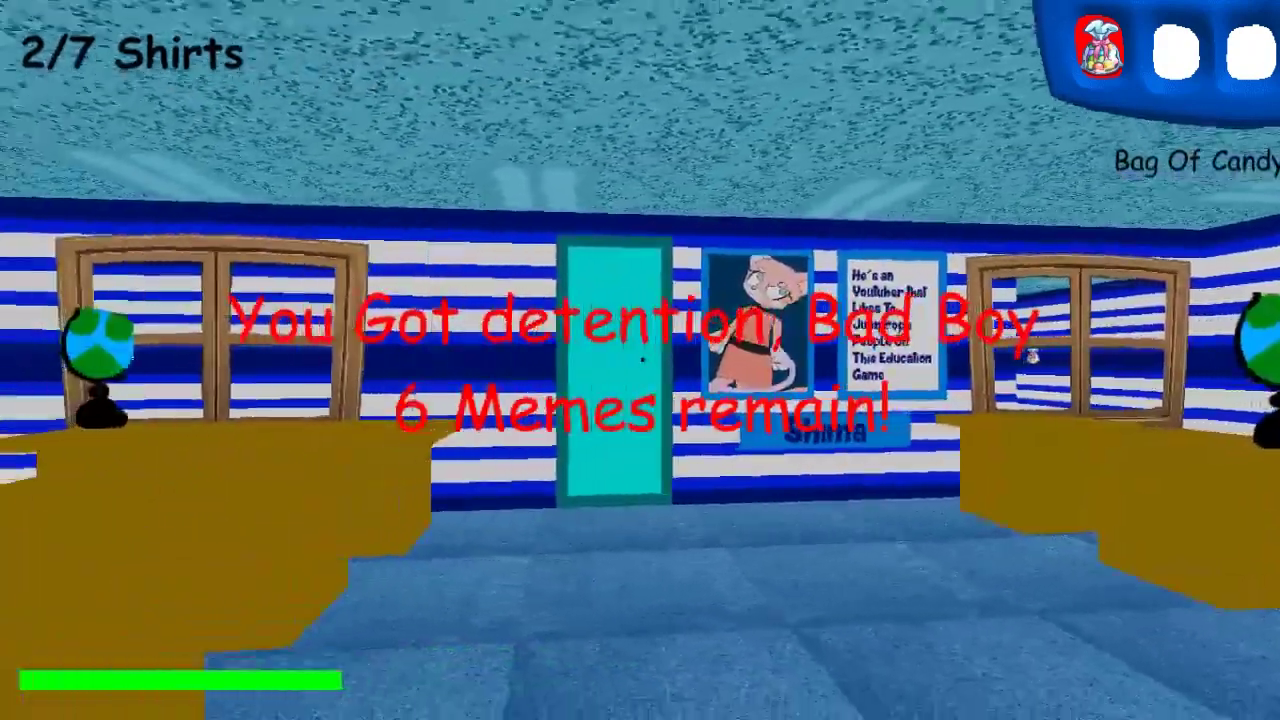
# Step: Look around the detention room, then walk out through the hallway into a classroom
pyautogui.press('w')
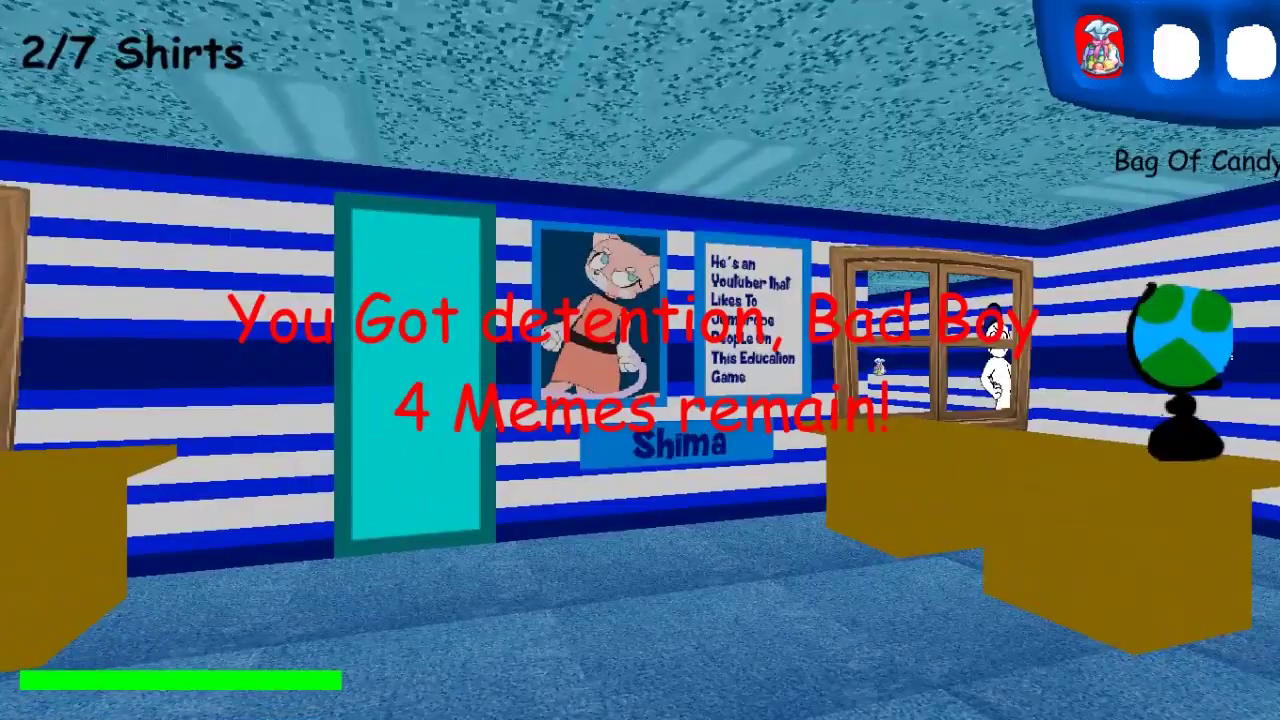
pyautogui.press('w')
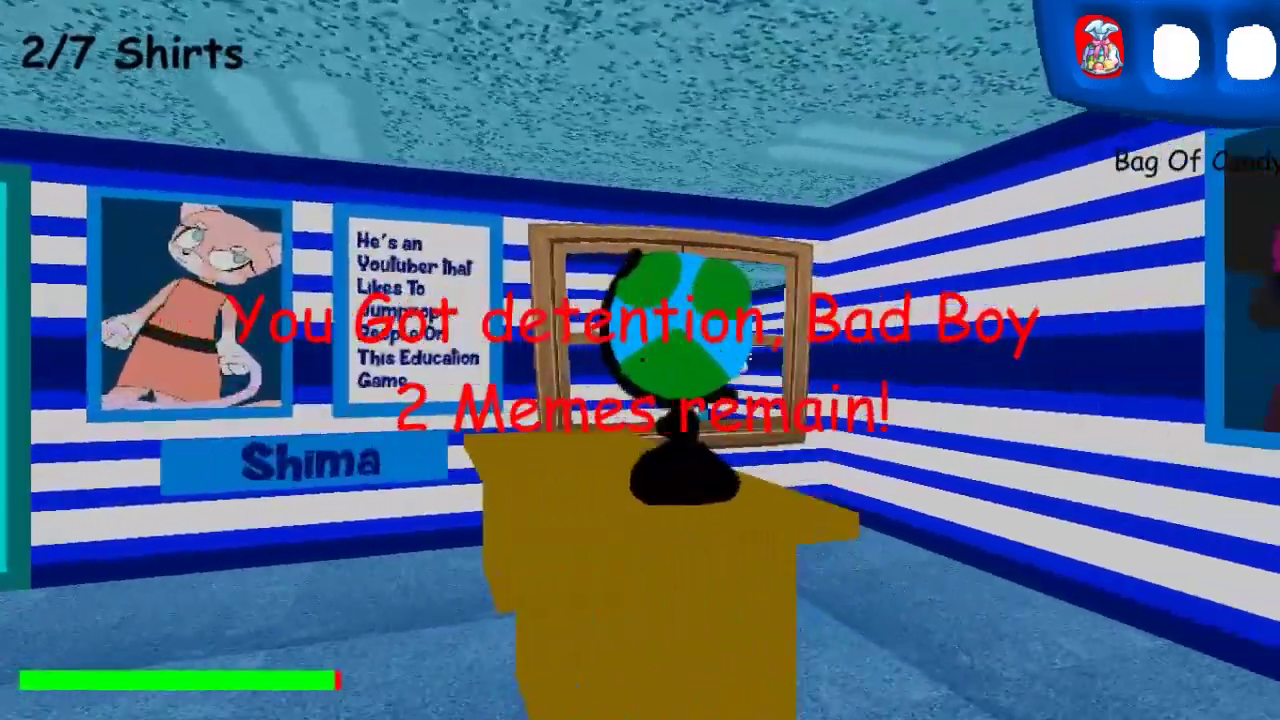
pyautogui.press('s')
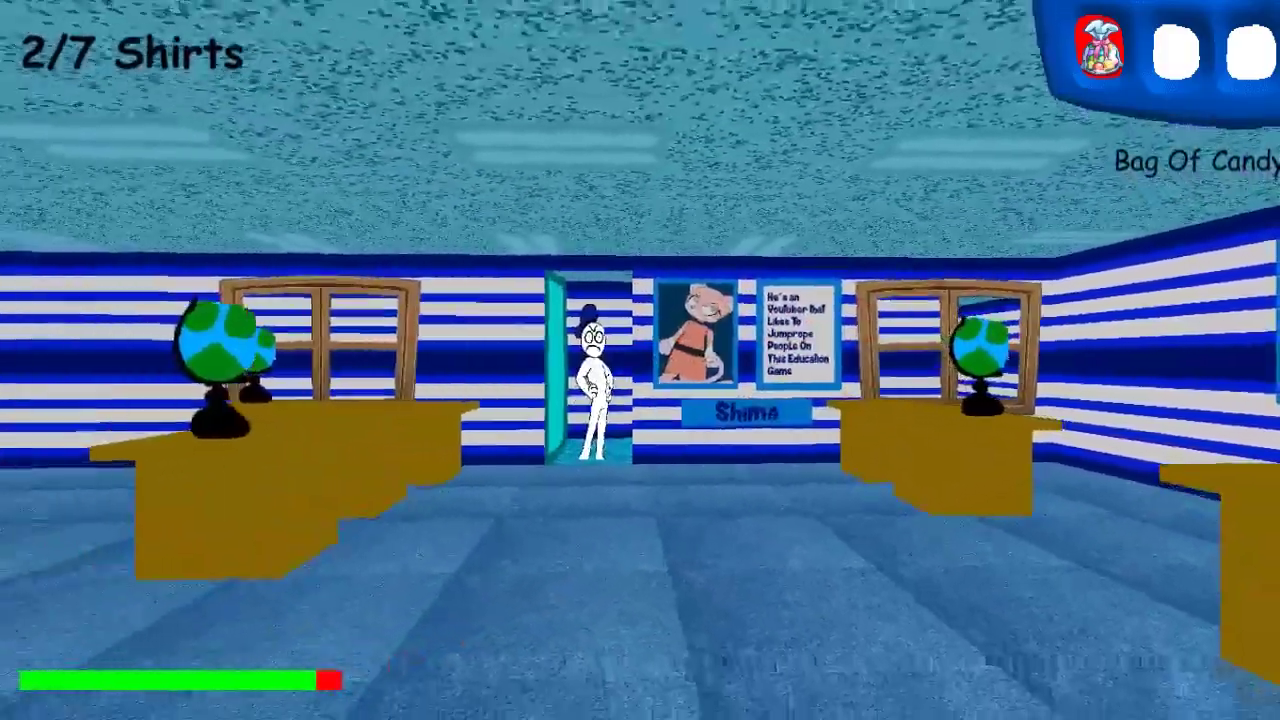
pyautogui.press('s')
pyautogui.press('s')
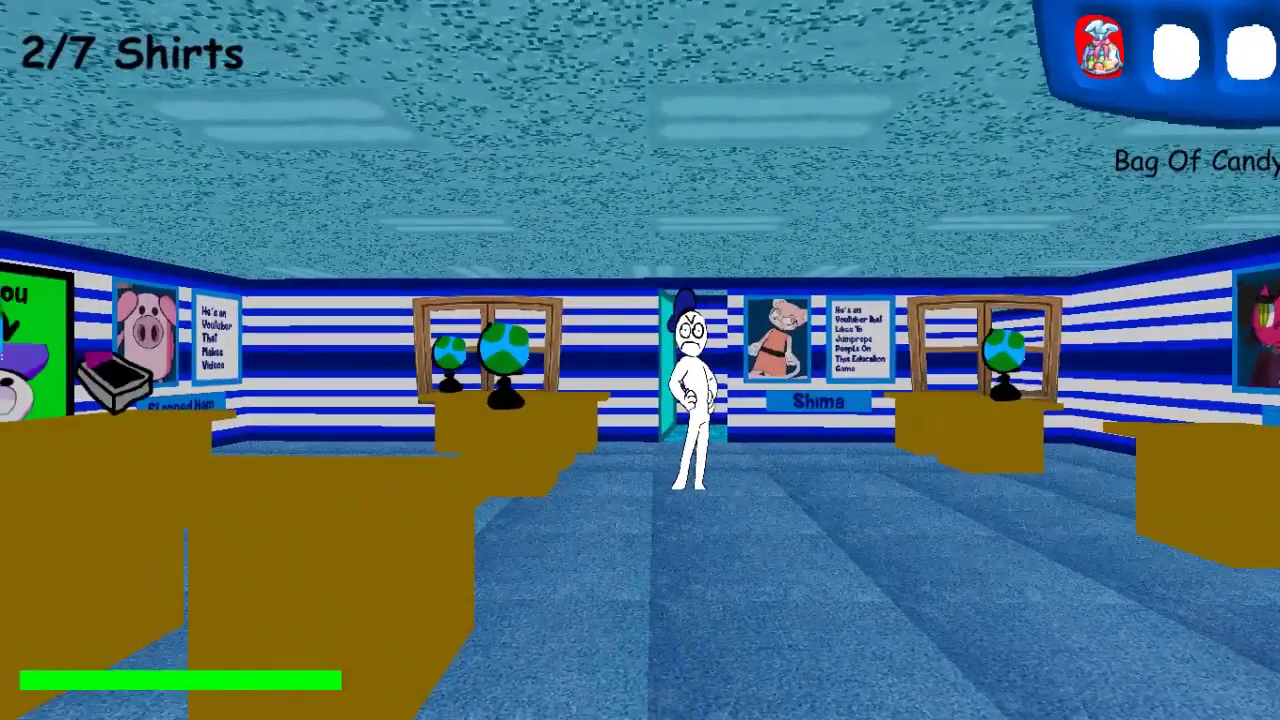
pyautogui.press('w')
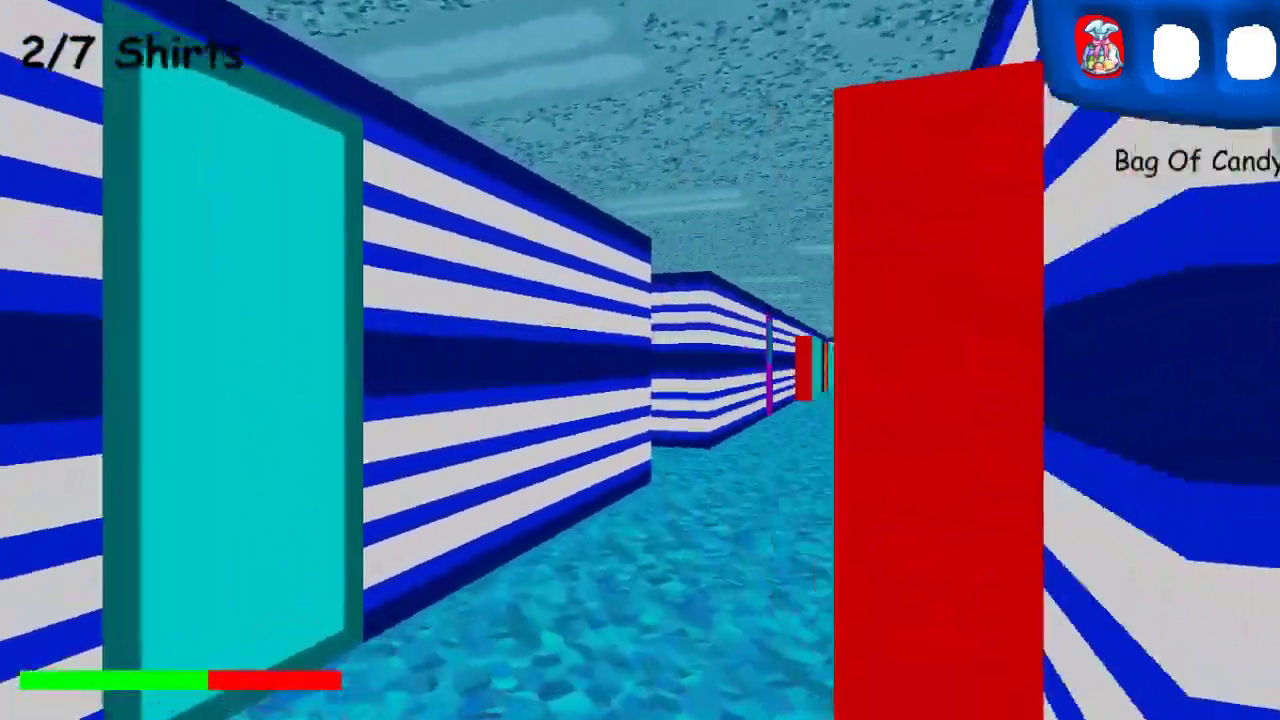
pyautogui.press('w')
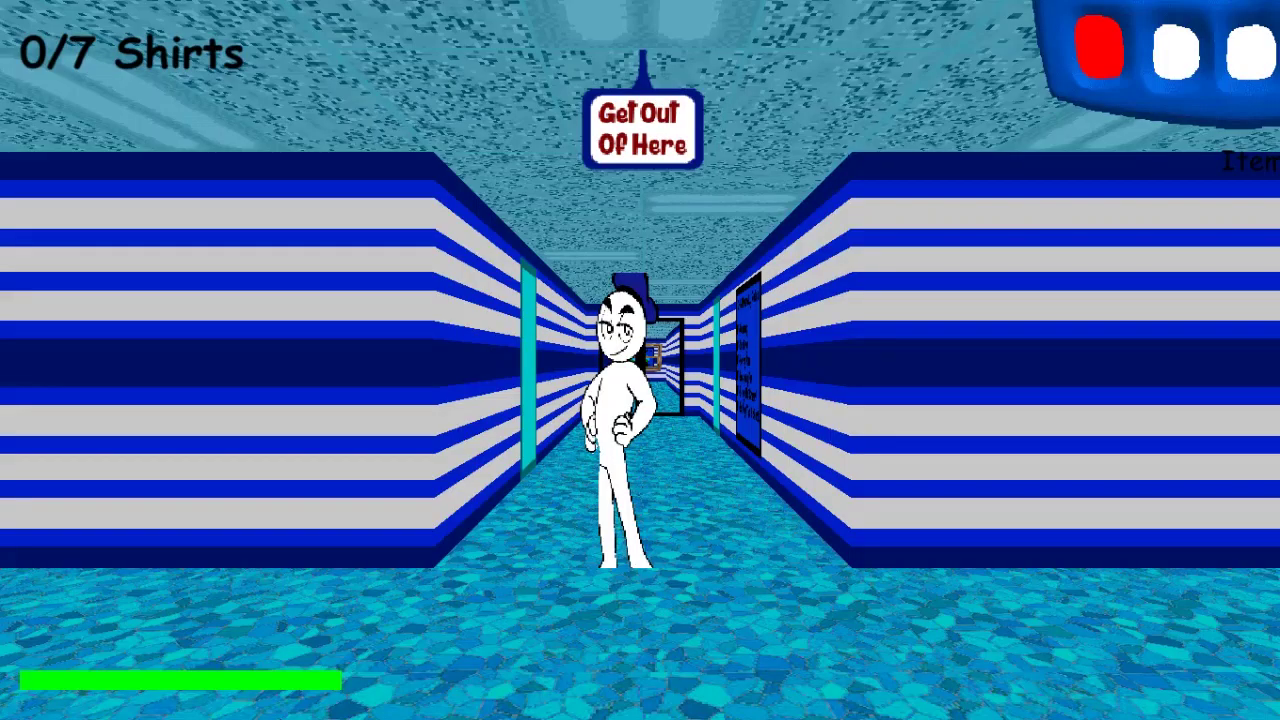
# Step: Run into the desk classroom to the shirt and notebook quiz
pyautogui.hotkey('shift', 'w')
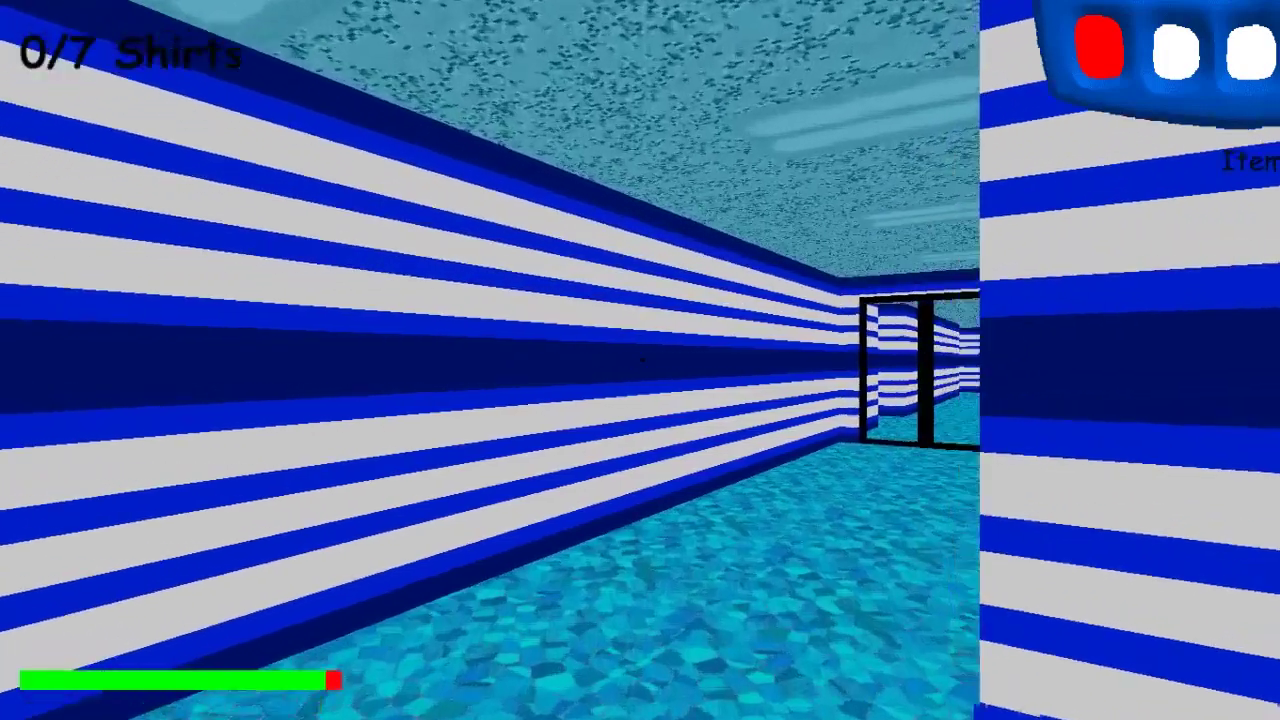
pyautogui.hotkey('shift', 'w')
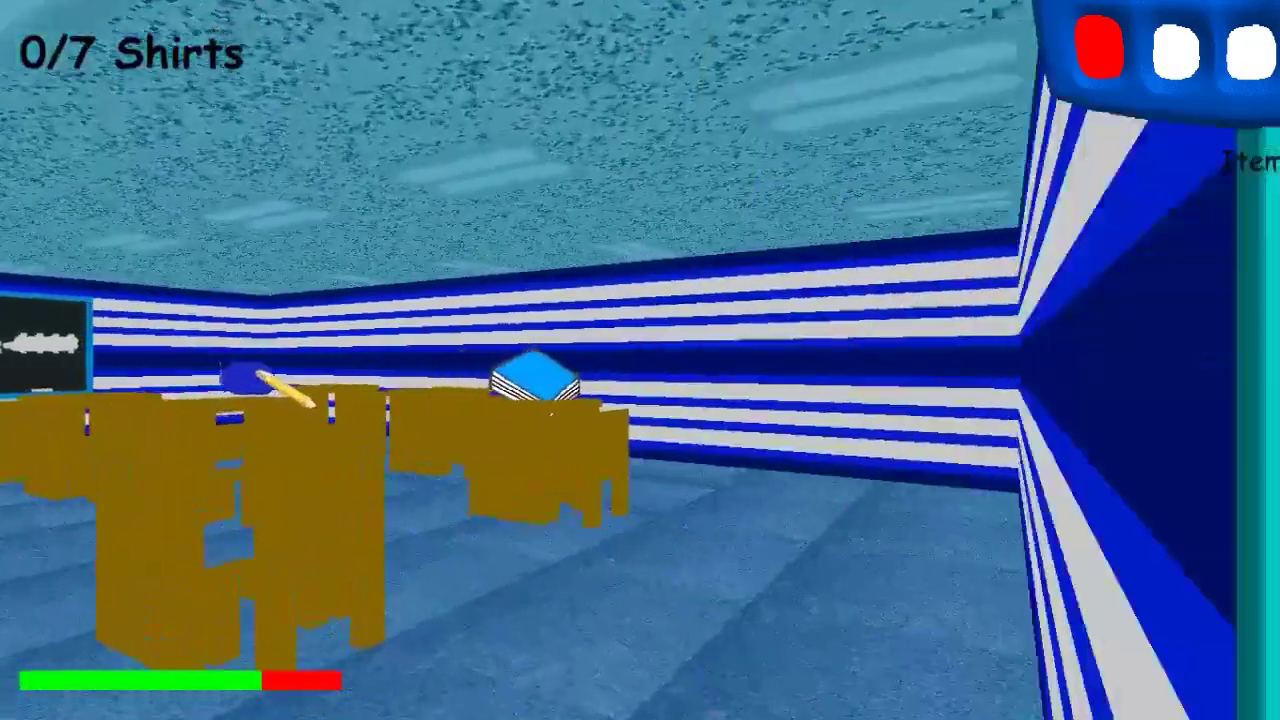
pyautogui.hotkey('shift', 'w')
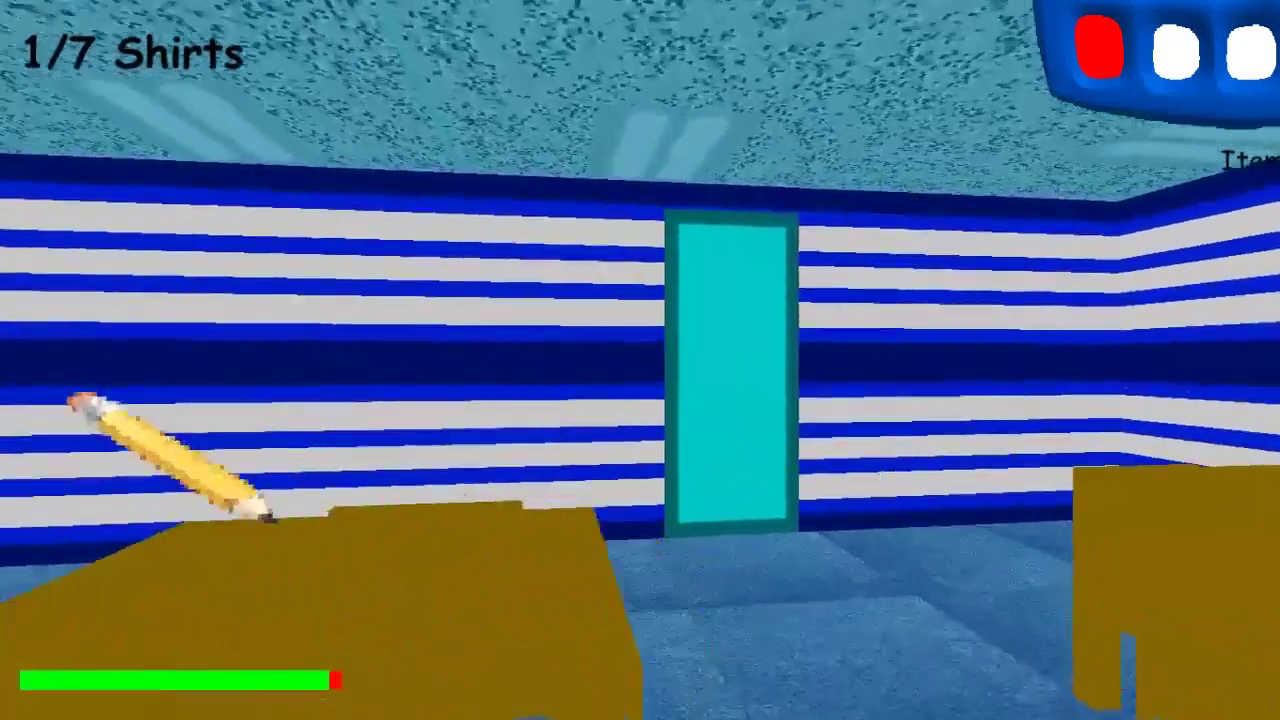
pyautogui.press('w')
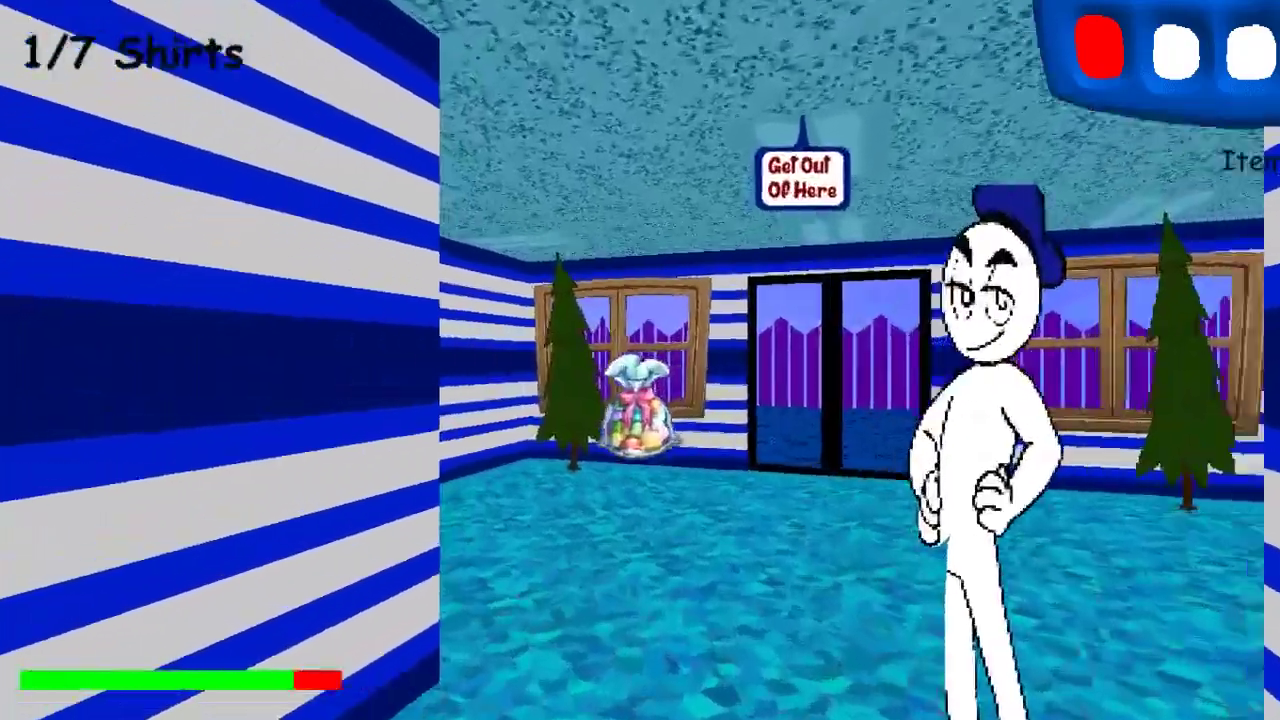
# Step: Pick up the Bag of Candy and walk to another classroom's notebook
pyautogui.click(640, 360)
pyautogui.press('w')
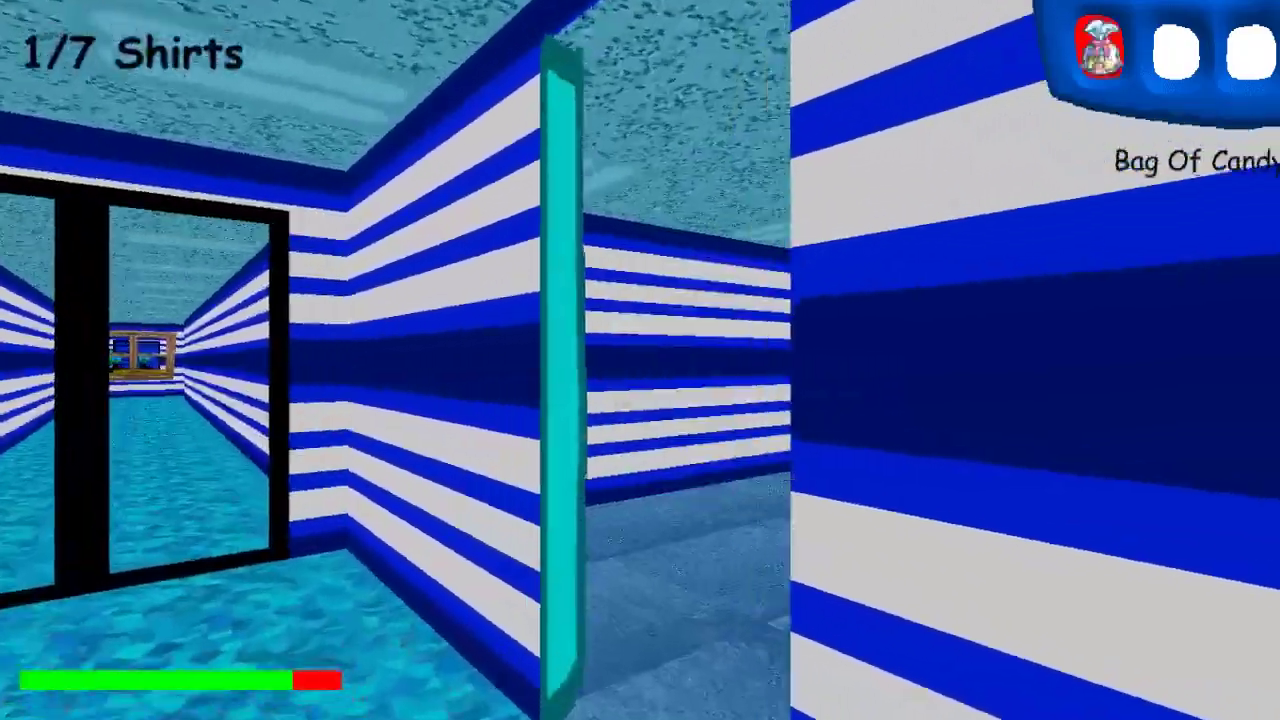
pyautogui.press('w')
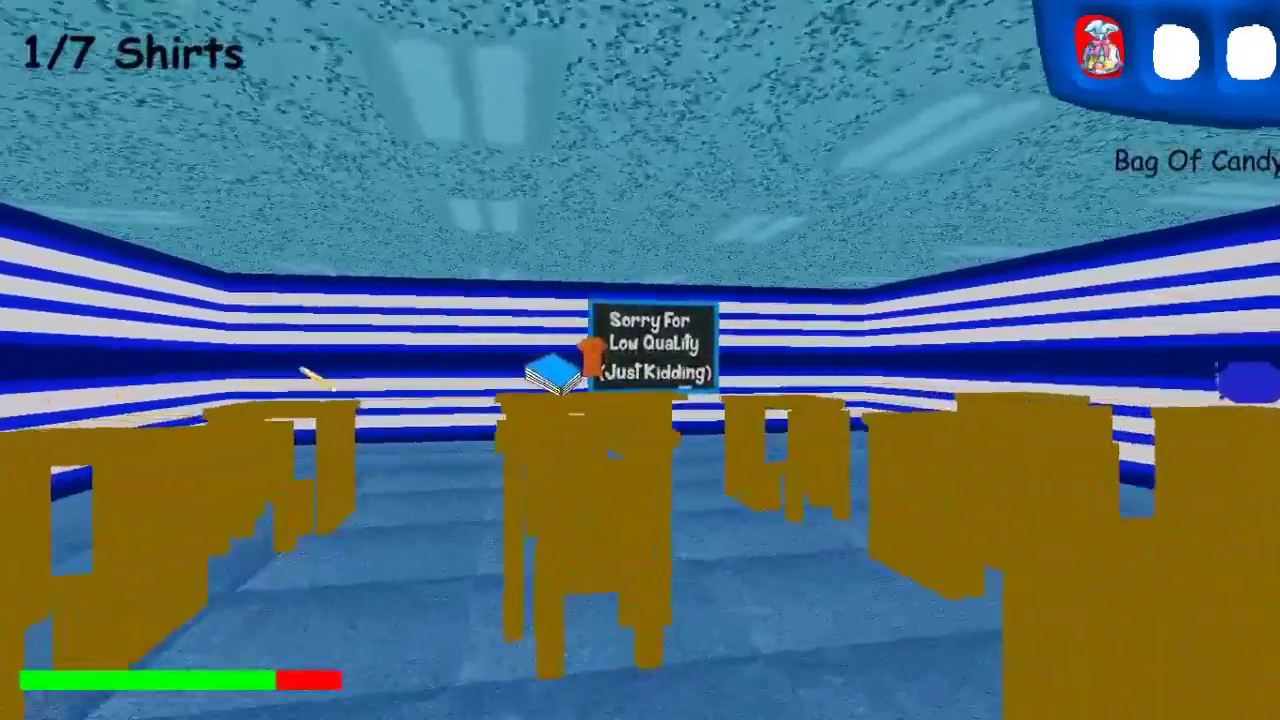
pyautogui.press('w')
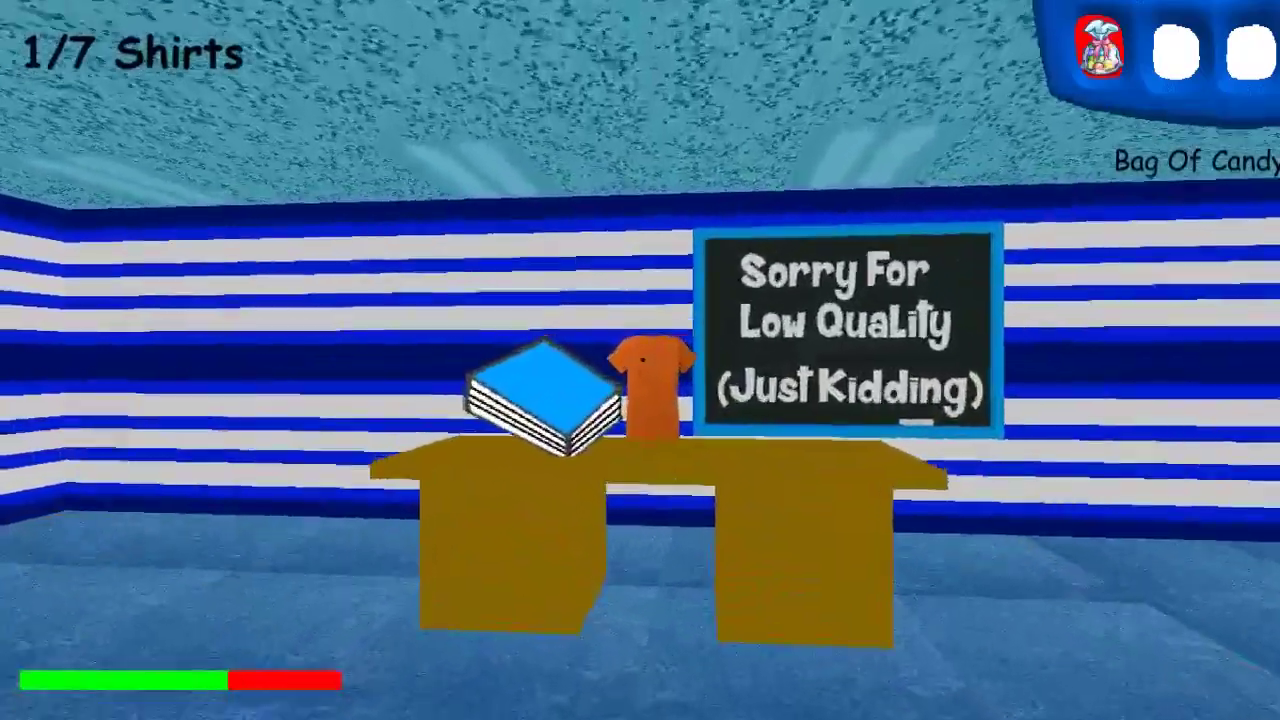
# Step: Answer 17 for 9+8 and 6 for 3+3 in the notebook quiz
pyautogui.click(640, 360)
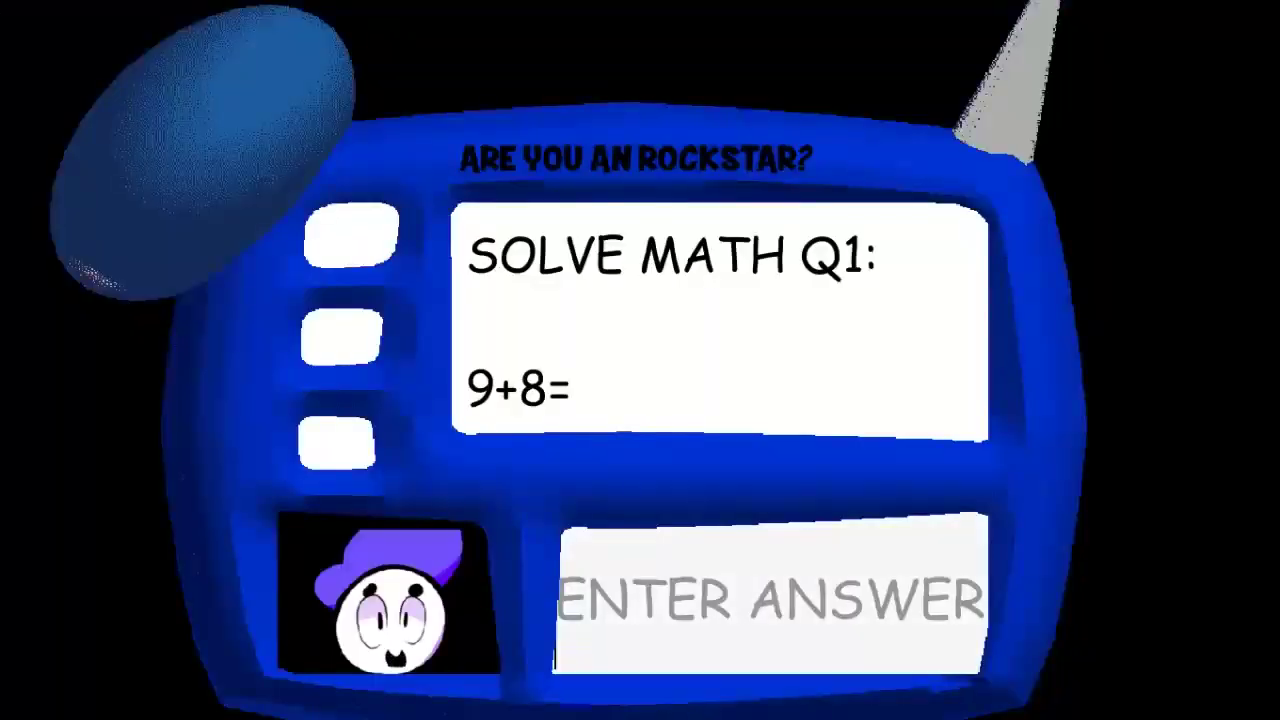
pyautogui.write('17')
pyautogui.press('Return')
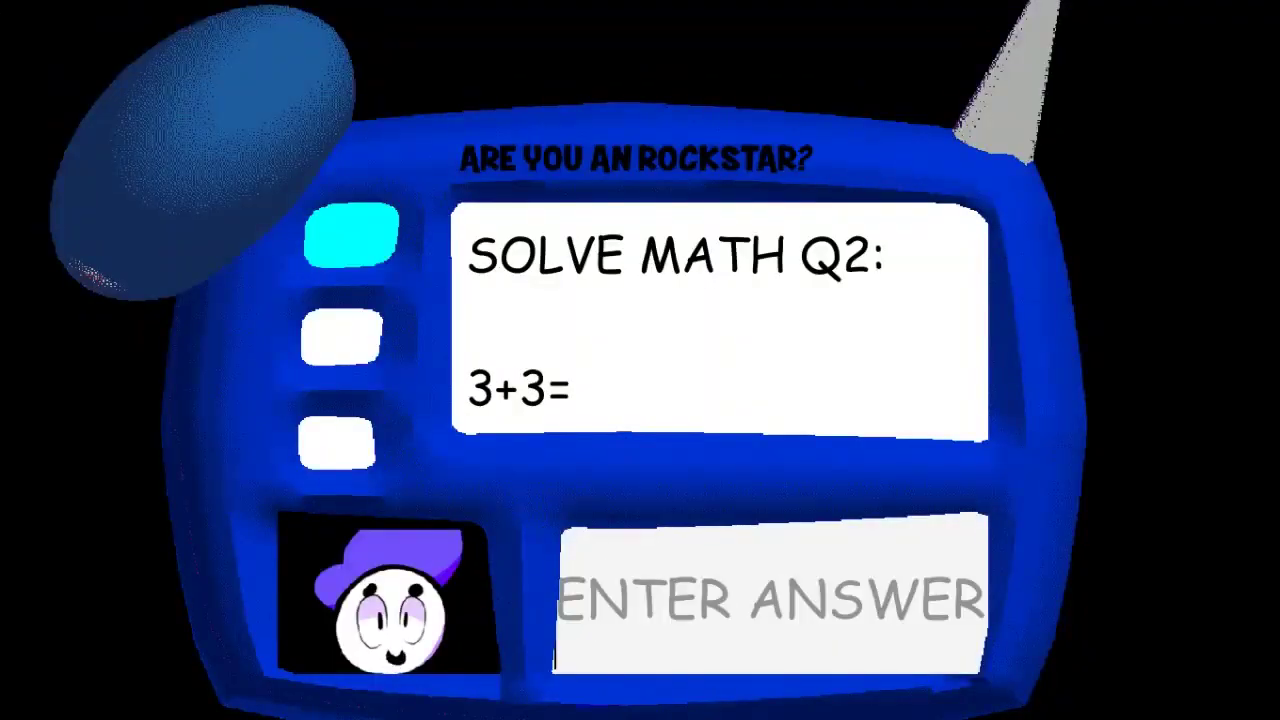
pyautogui.press('Return')
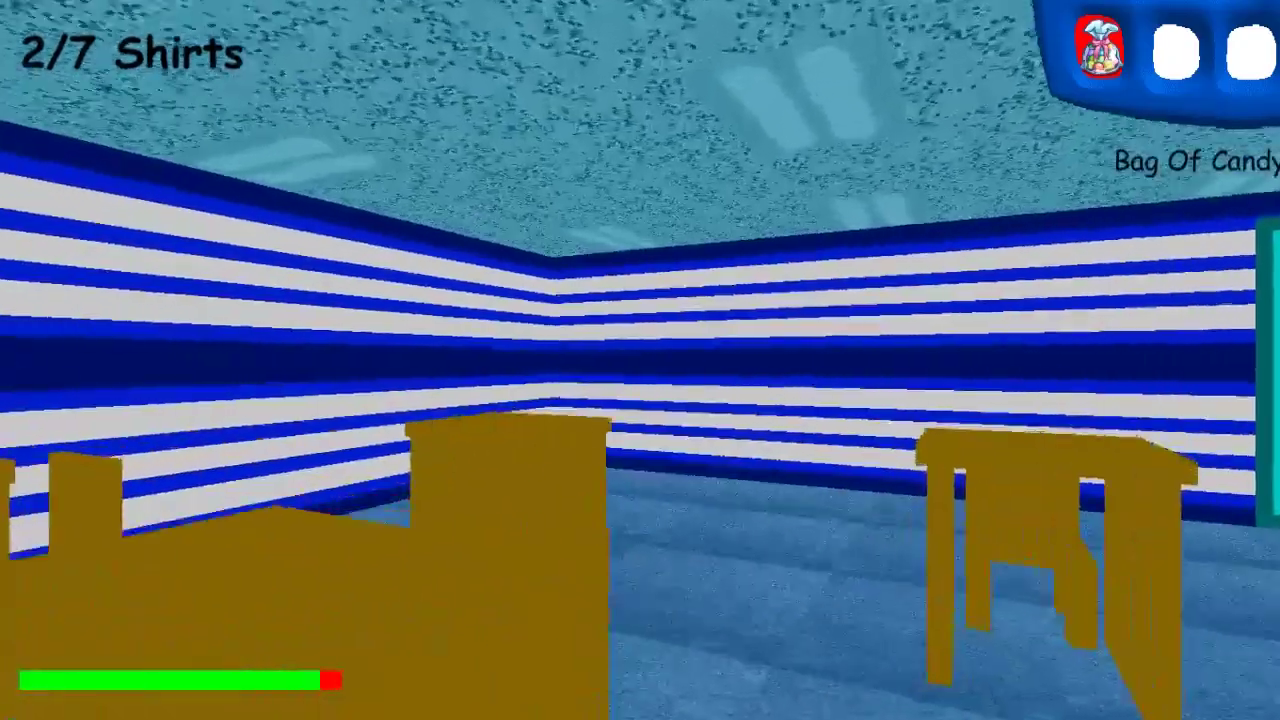
# Step: Go through the double doors into the locker corridor and grab another Bag of Candy
pyautogui.press('w')
pyautogui.press('w')
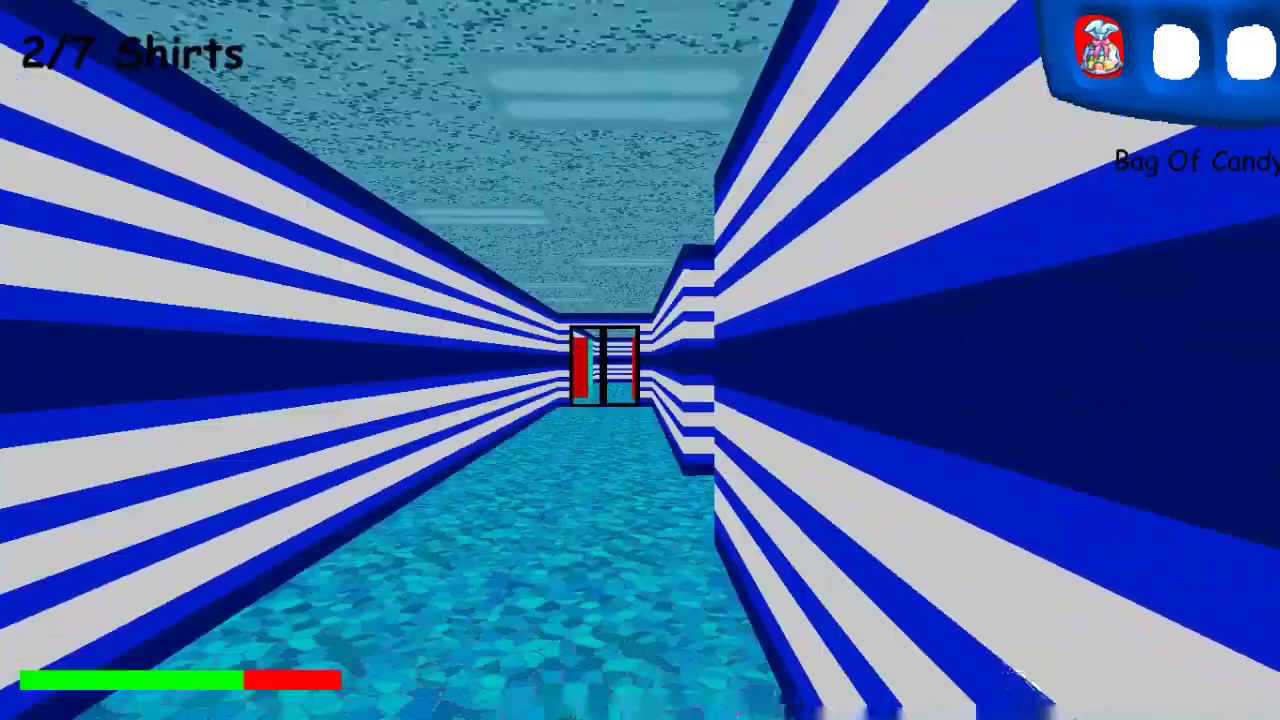
pyautogui.press('w')
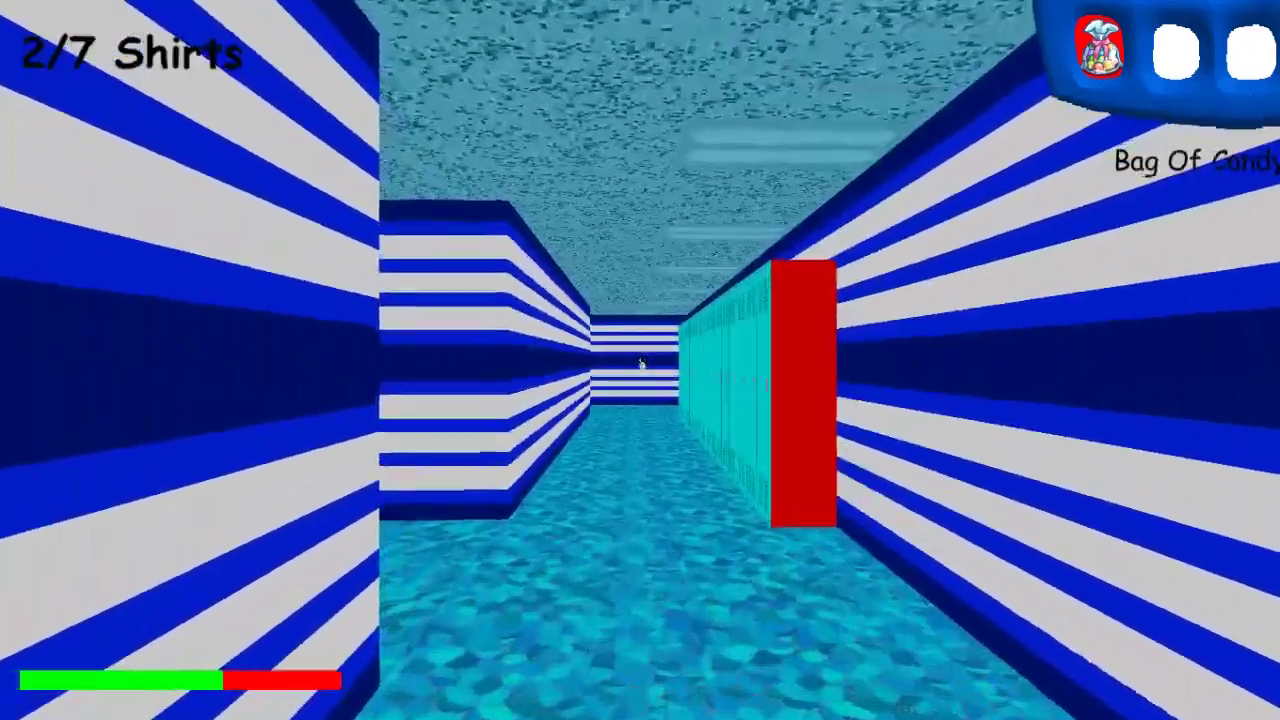
pyautogui.press('w')
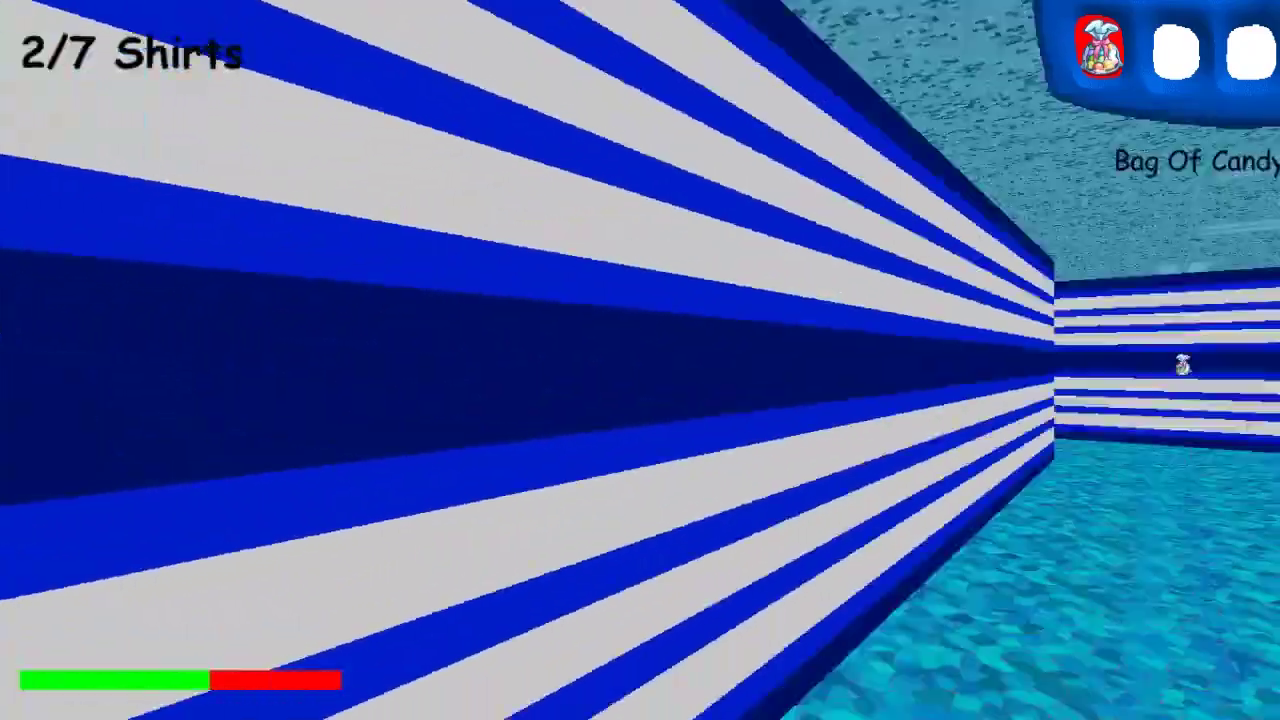
pyautogui.press('w')
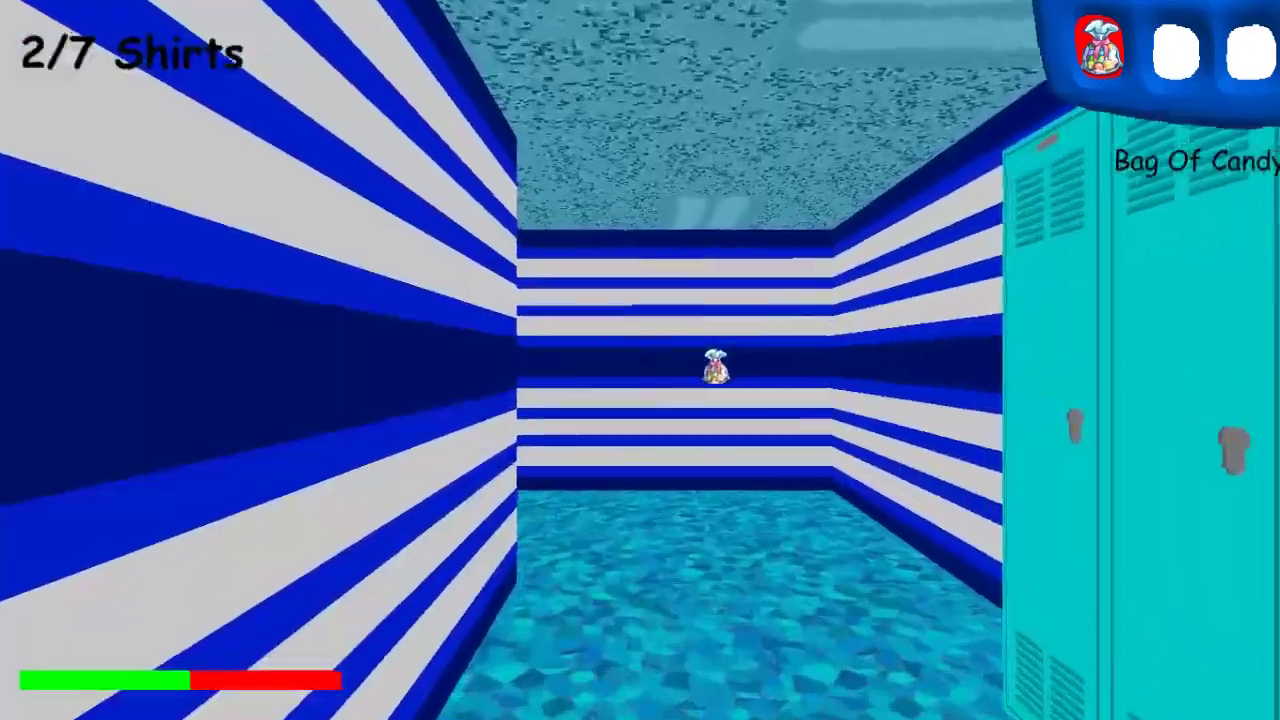
pyautogui.press('w')
pyautogui.click(640, 360)
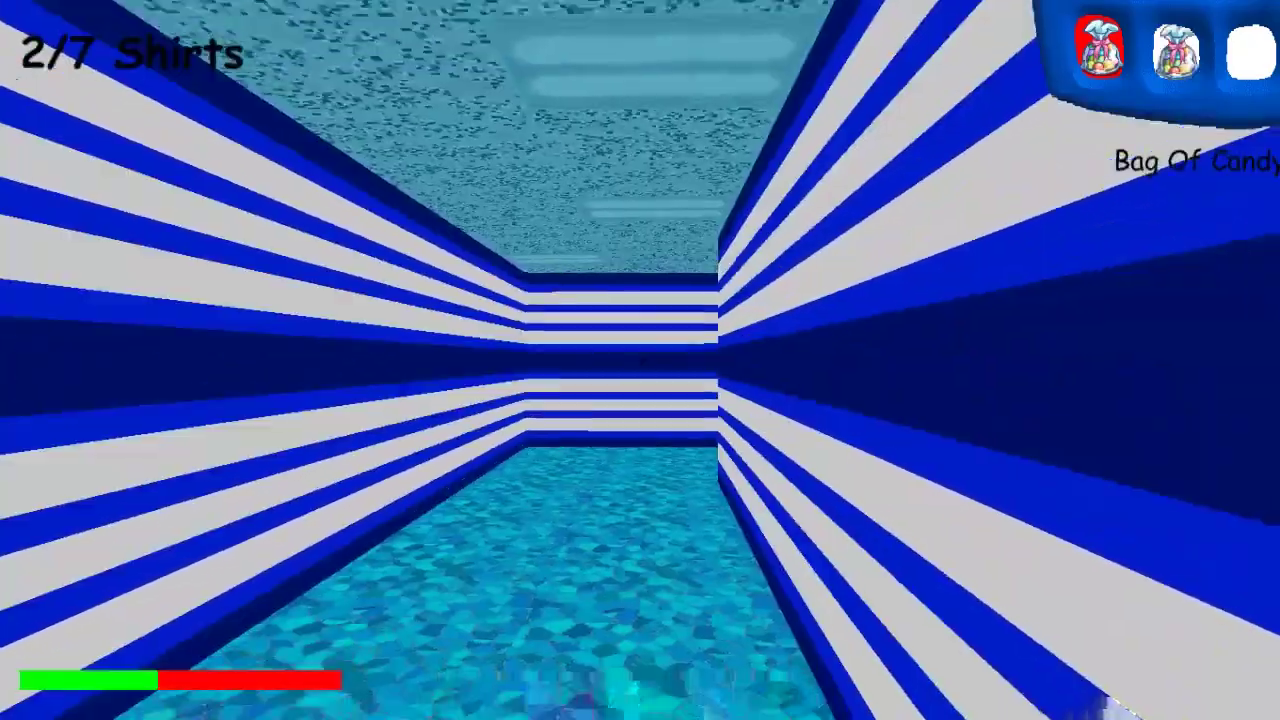
# Step: Walk past the purple door into the classroom and reach the SpongeBob shirt
pyautogui.press('w')
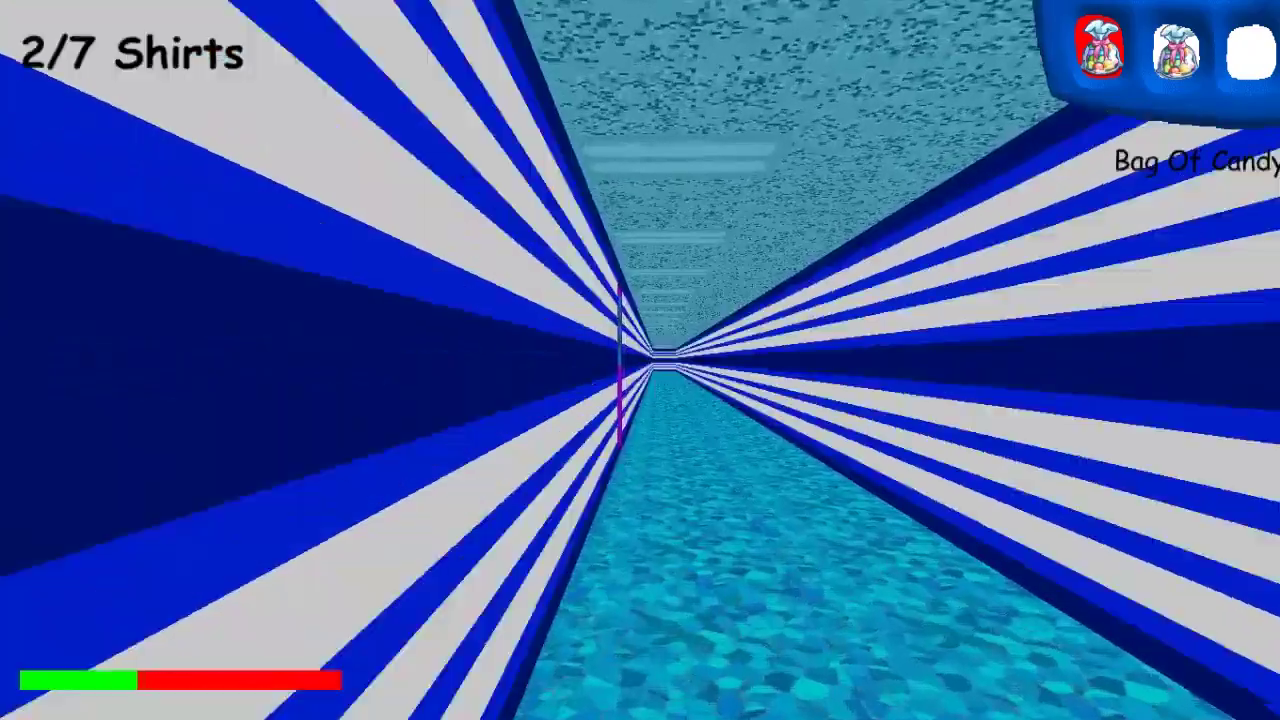
pyautogui.press('w')
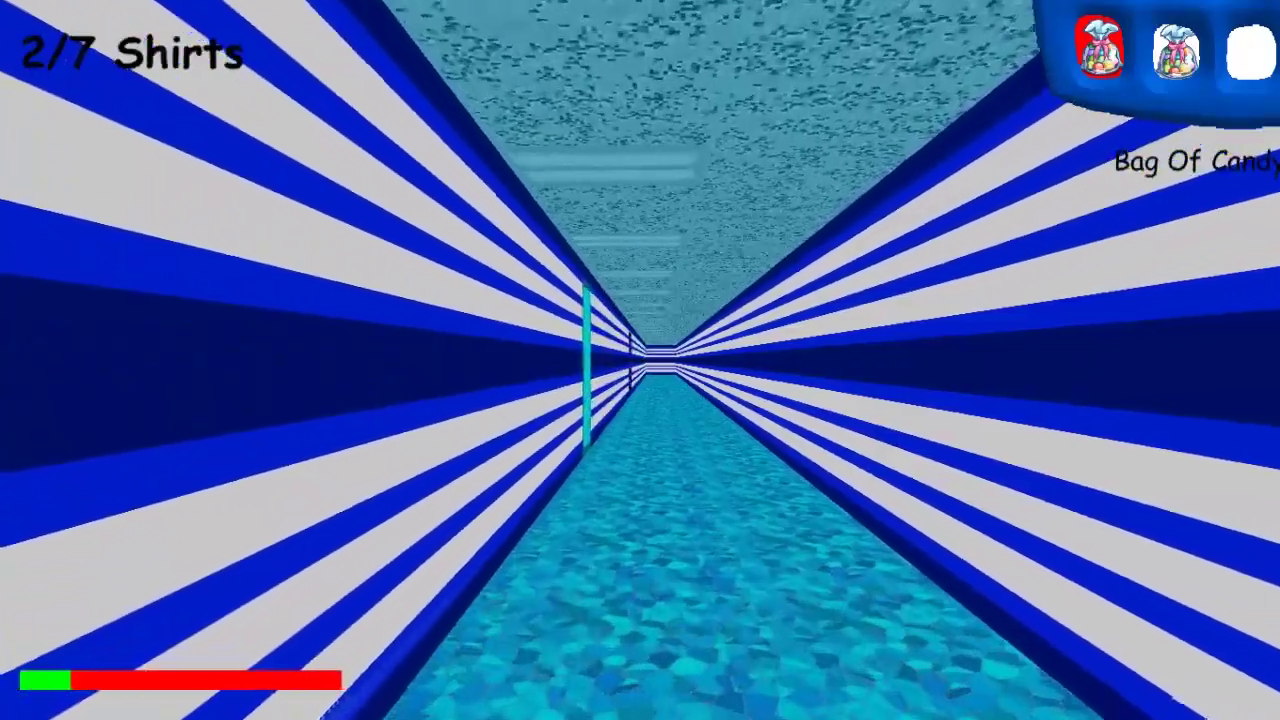
pyautogui.press('d')
pyautogui.press('w')
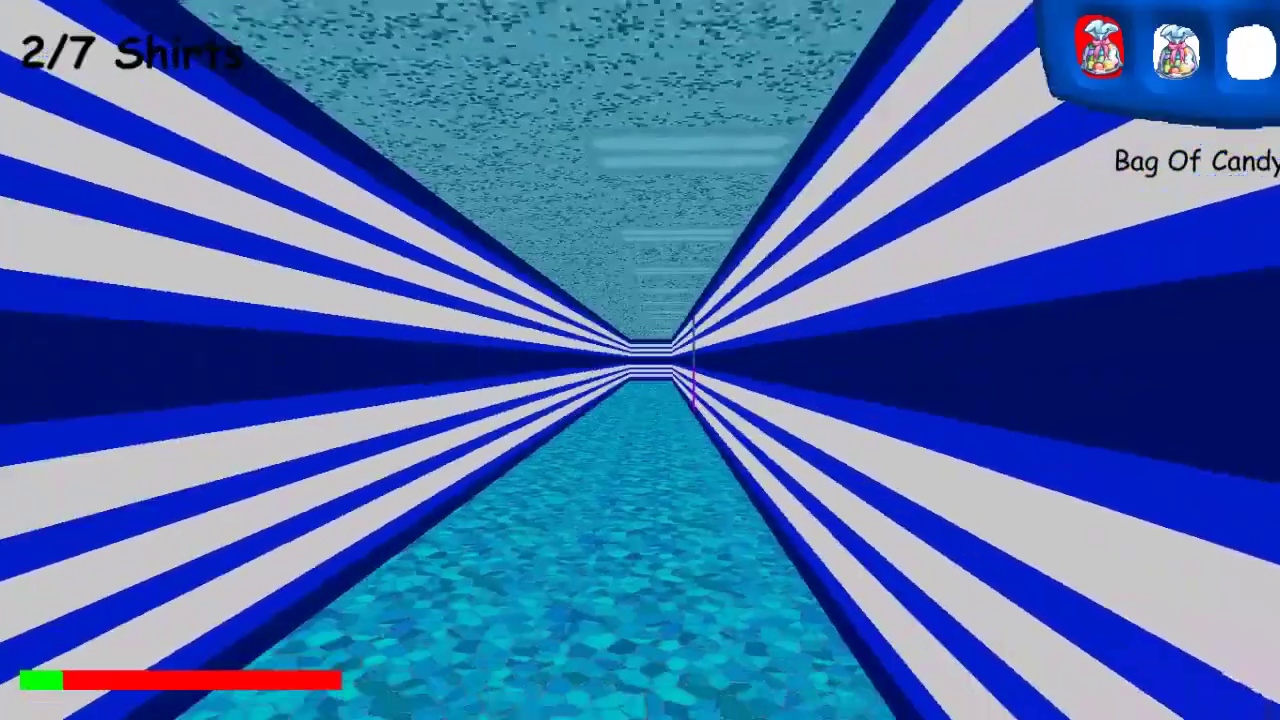
pyautogui.press('w')
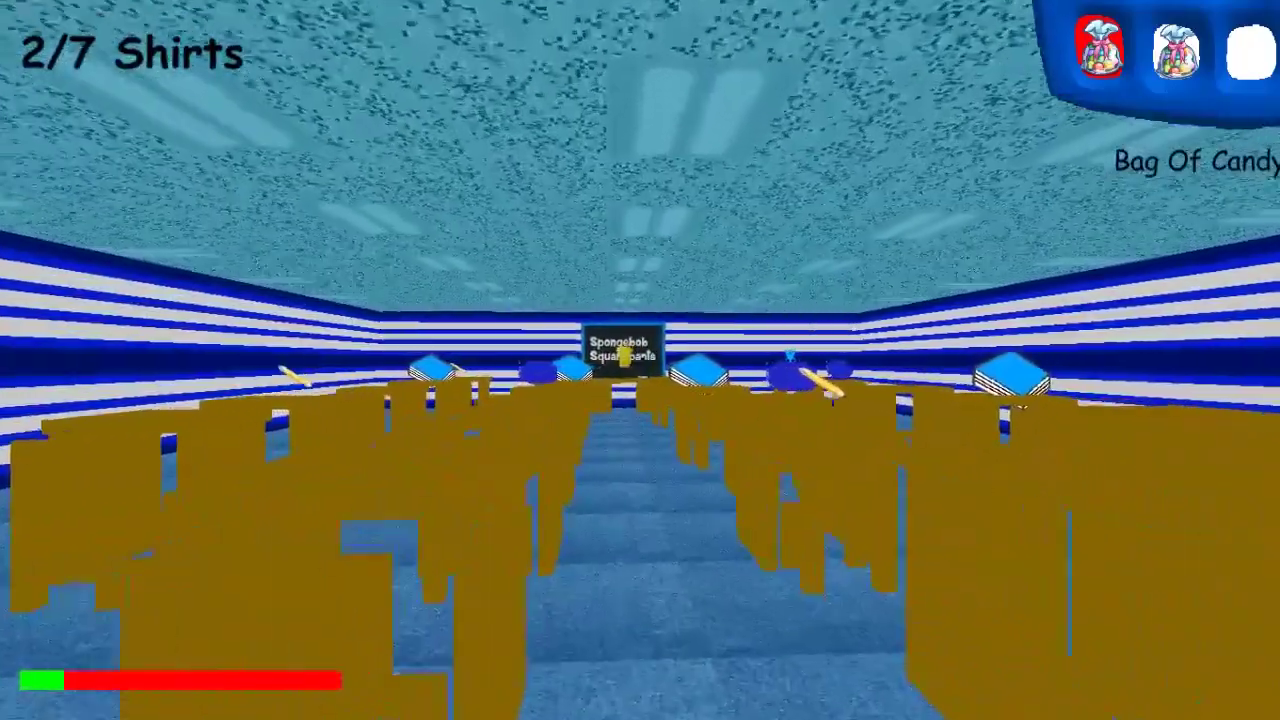
pyautogui.press('w')
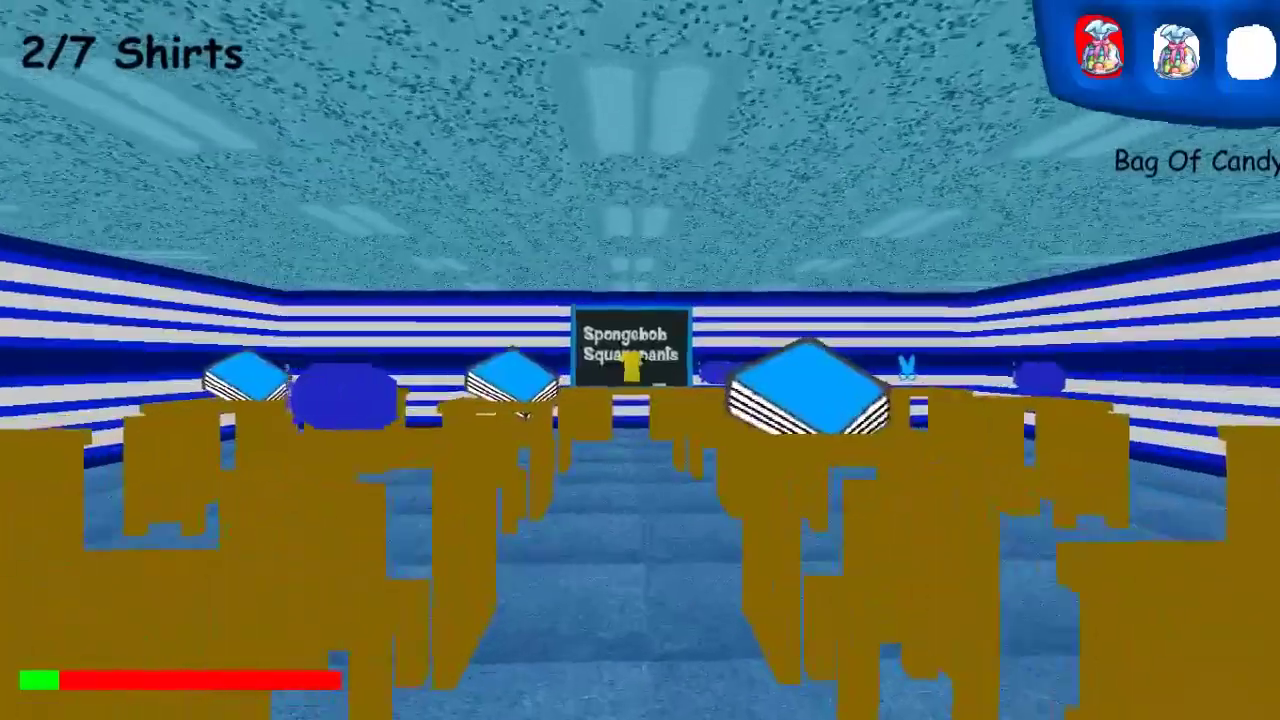
pyautogui.press('w')
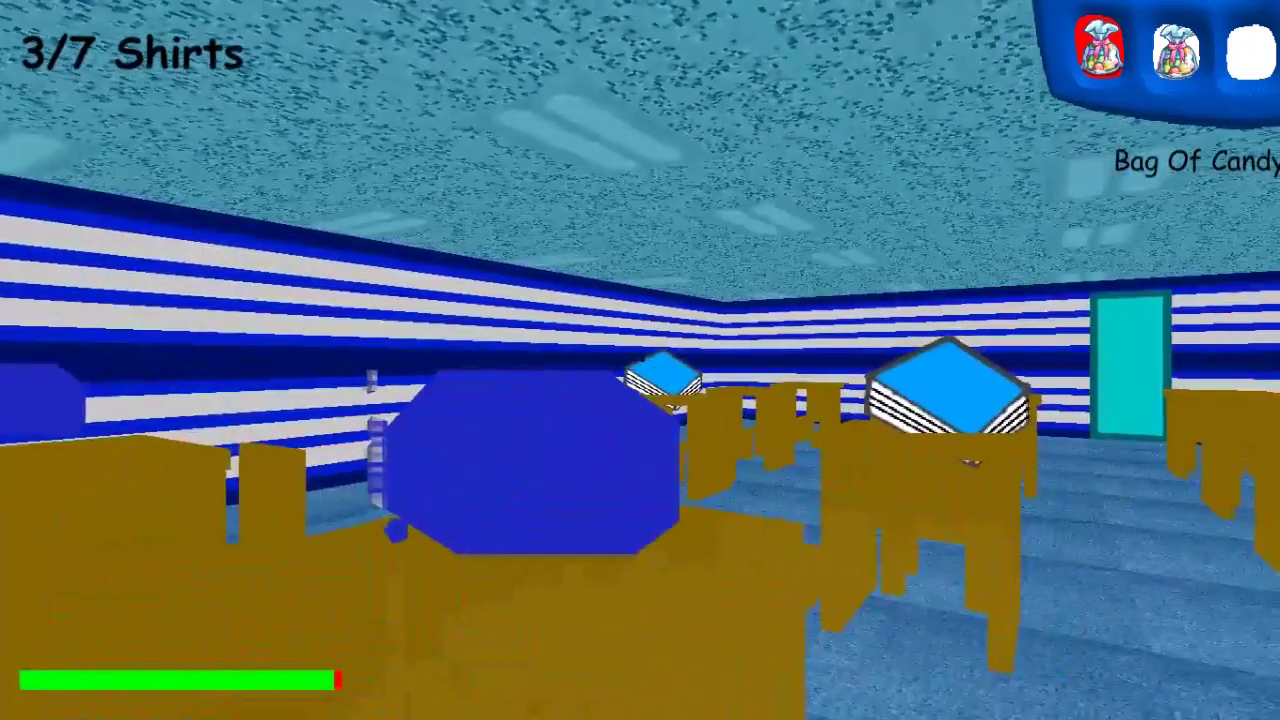
# Step: Walk to the table and pick up the scissors into the inventory
pyautogui.press('w')
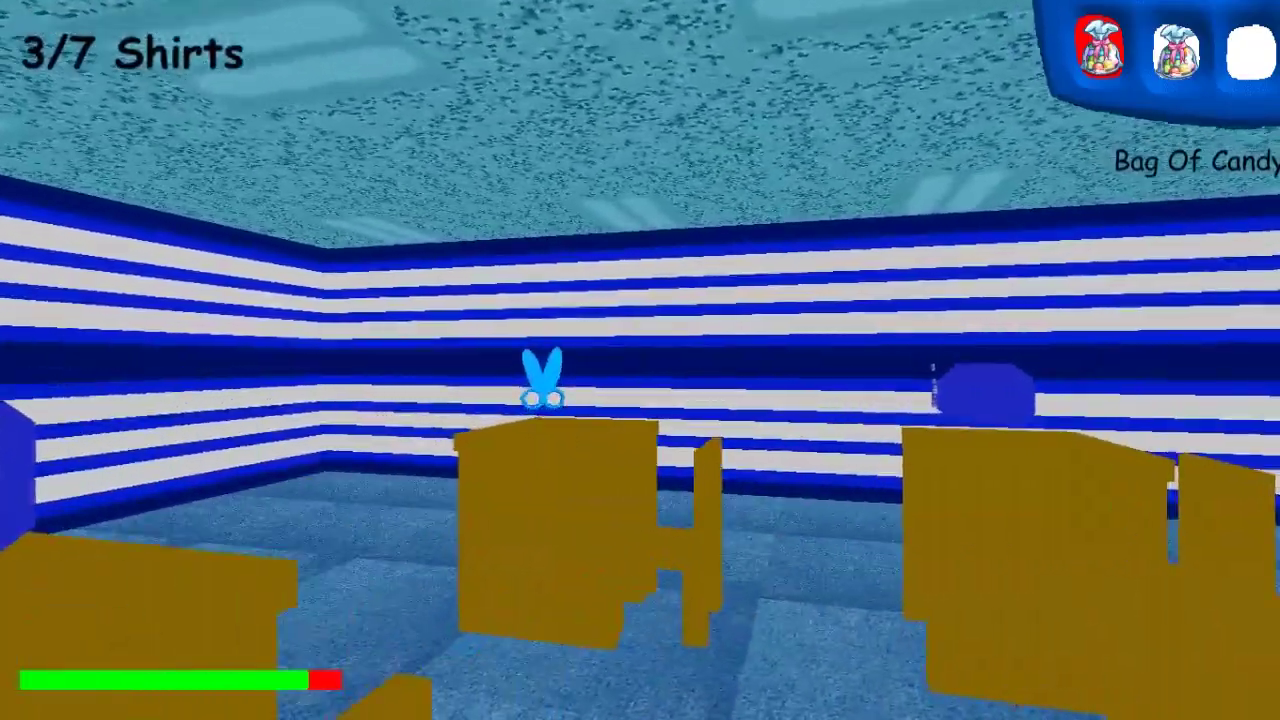
pyautogui.press('w')
pyautogui.click(640, 360)
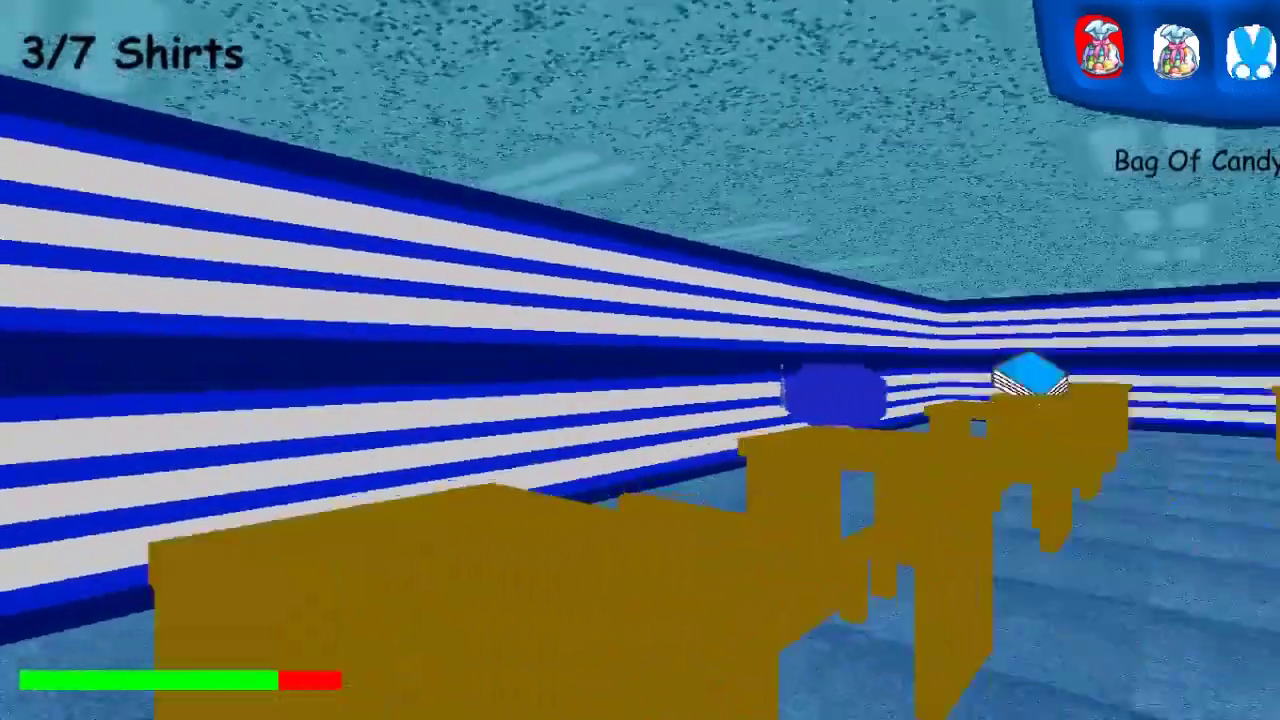
# Step: Exit through the cyan door and walk the striped hallway past the rules poster
pyautogui.press('w')
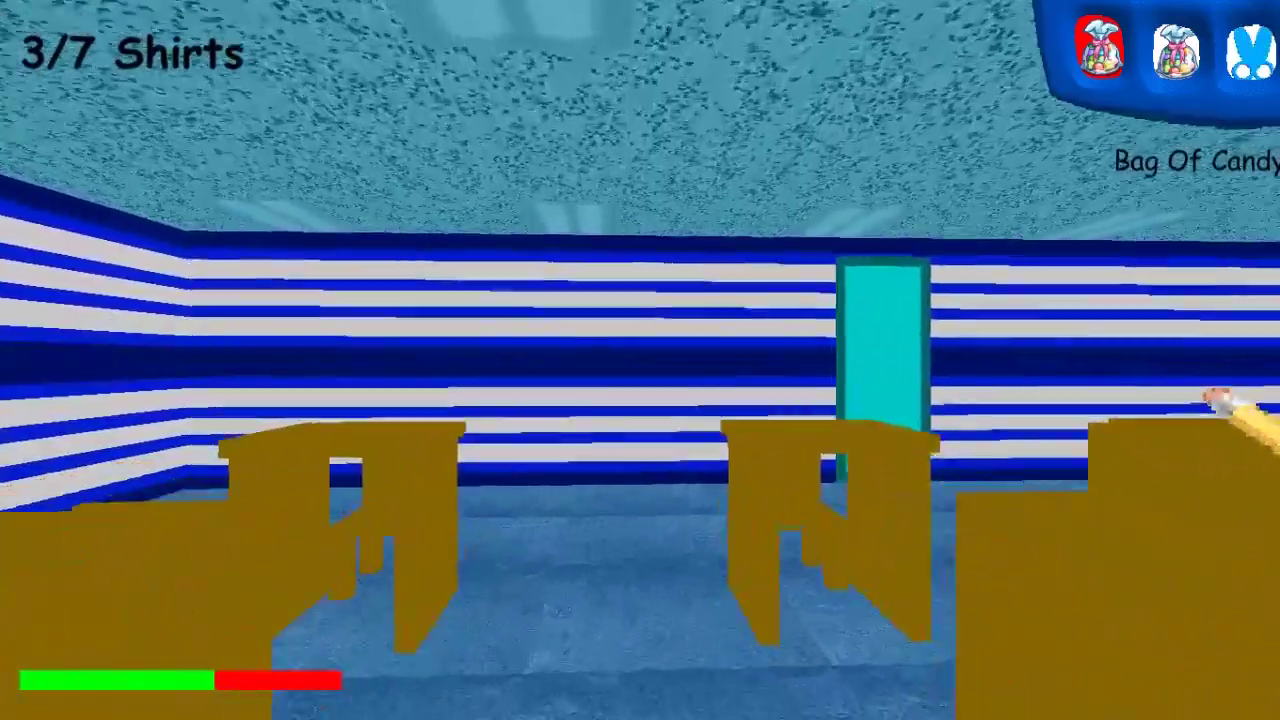
pyautogui.press('w')
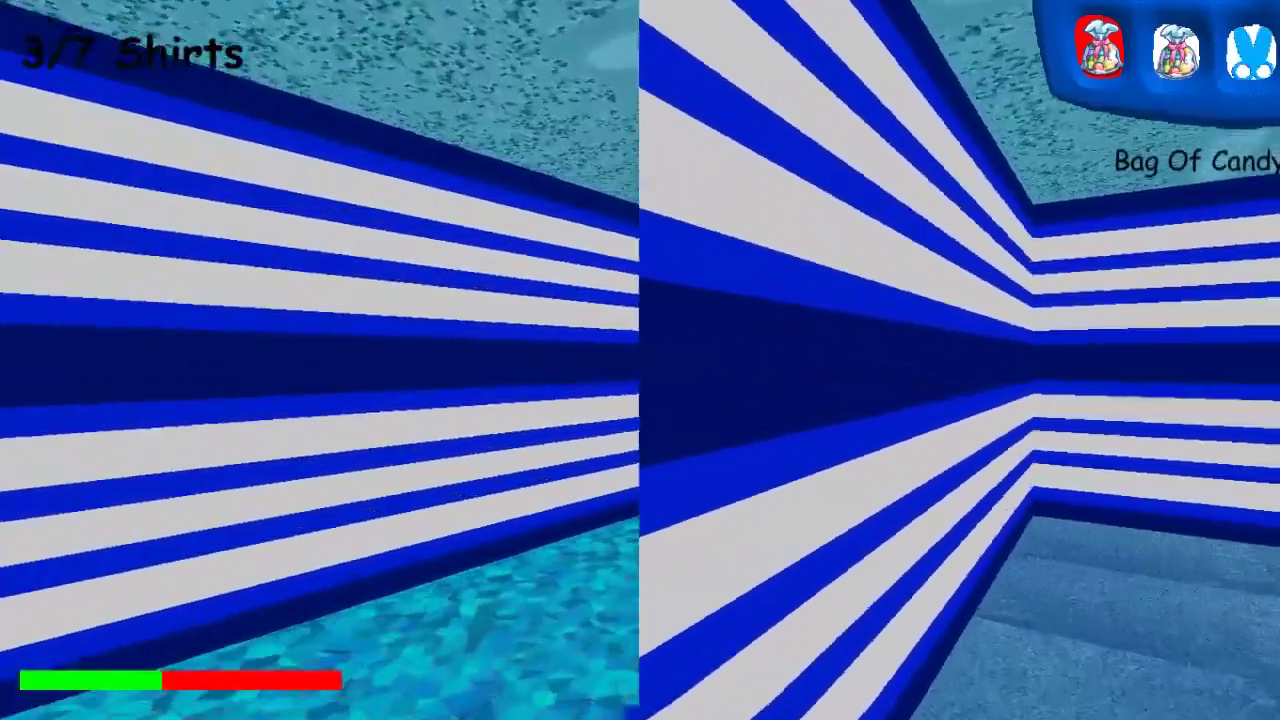
pyautogui.press('w')
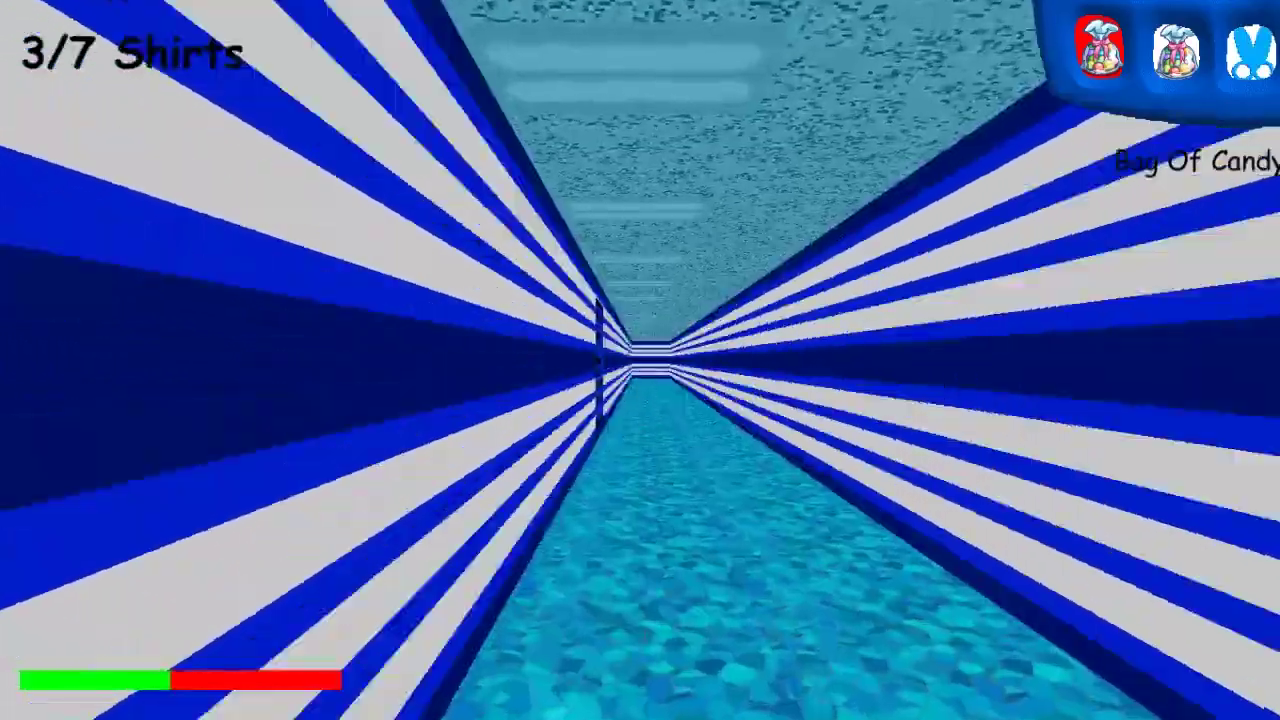
pyautogui.press('w')
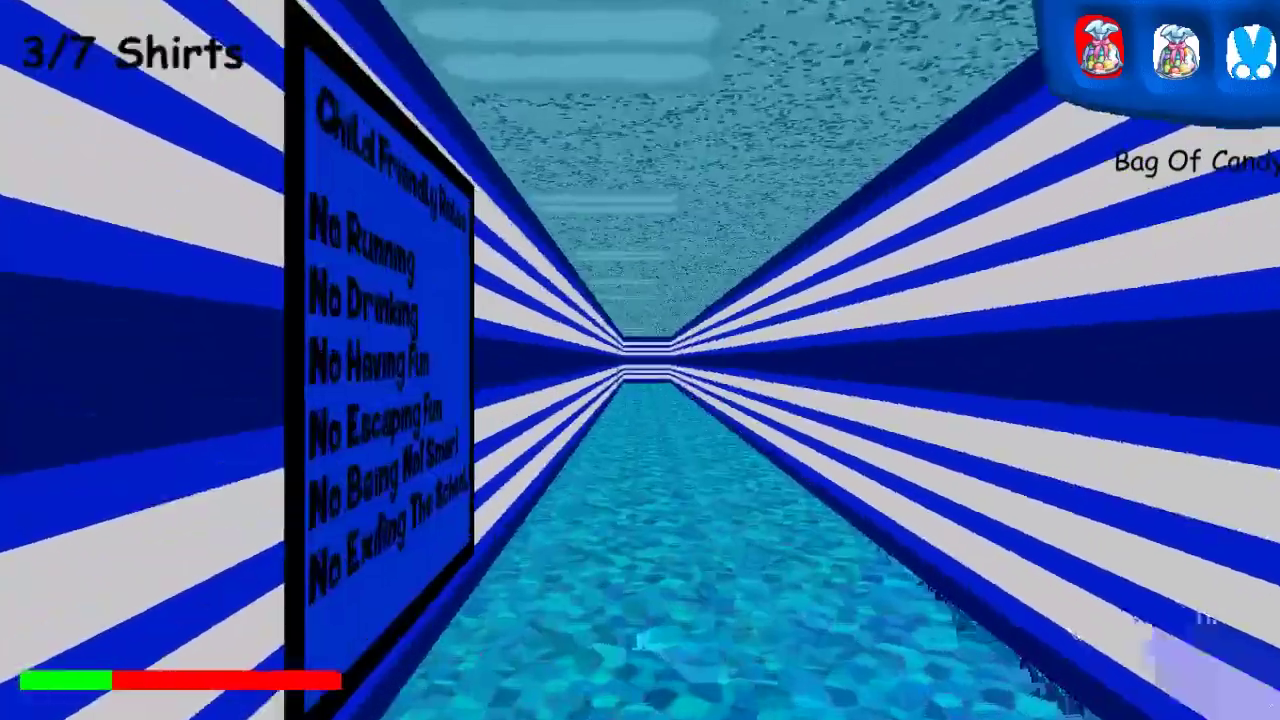
pyautogui.press('w')
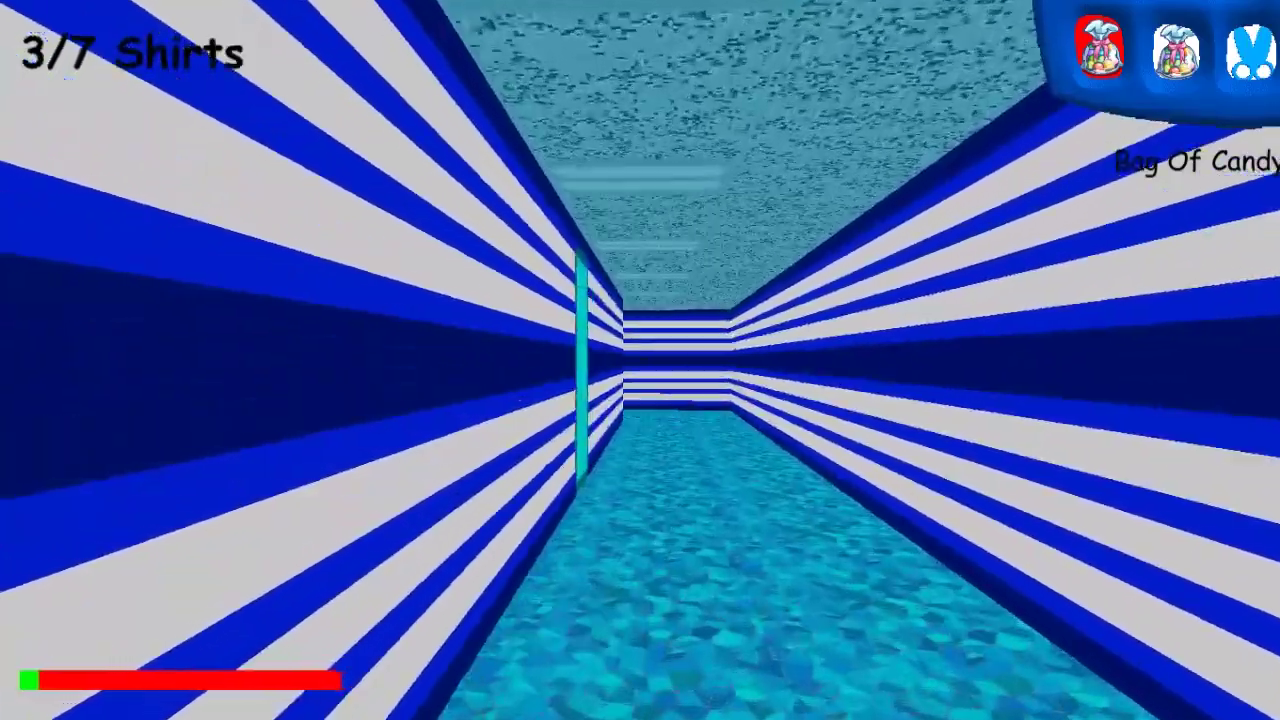
# Step: Enter the next classroom and reach the I'm Leaving You shirt below the chalkboard
pyautogui.press('w')
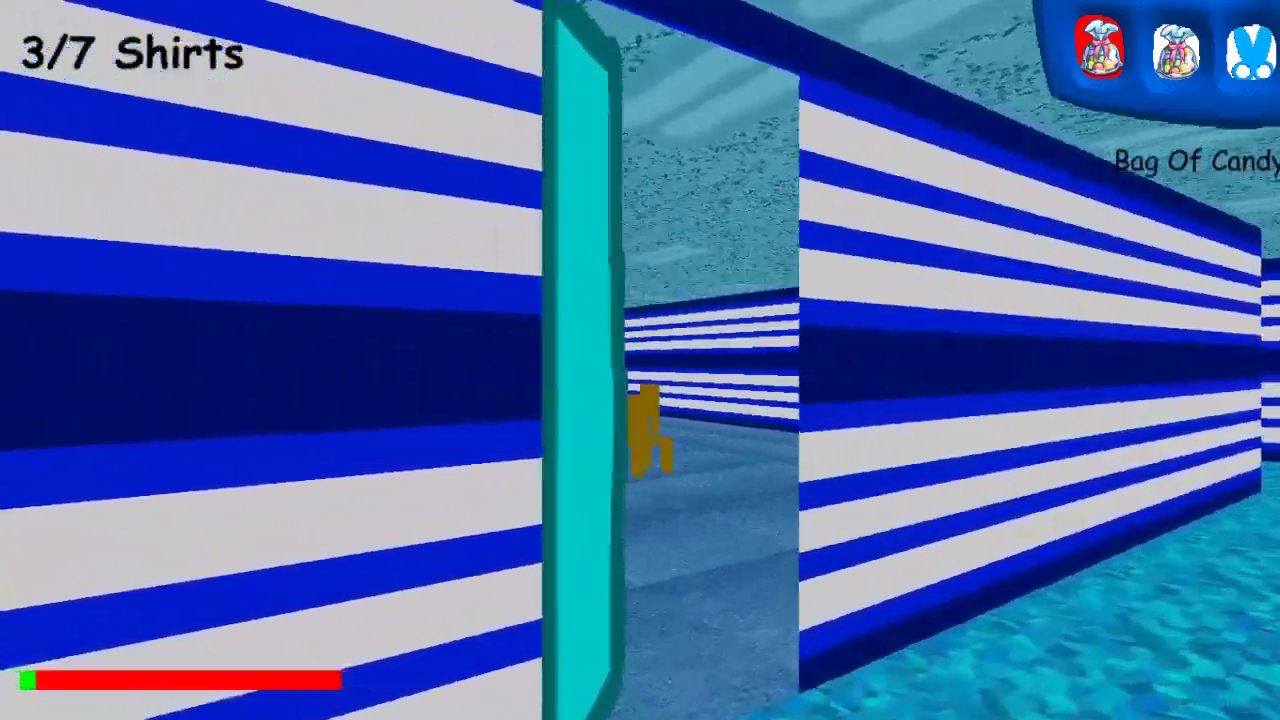
pyautogui.press('w')
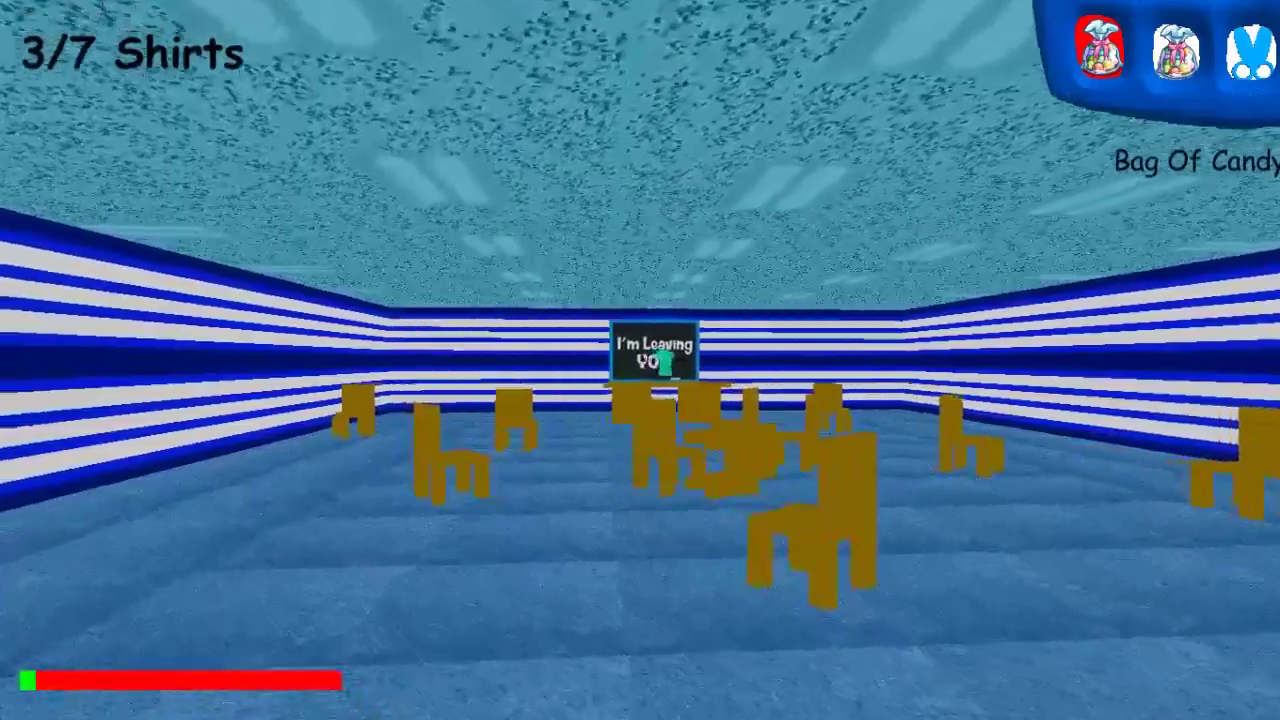
pyautogui.press('w')
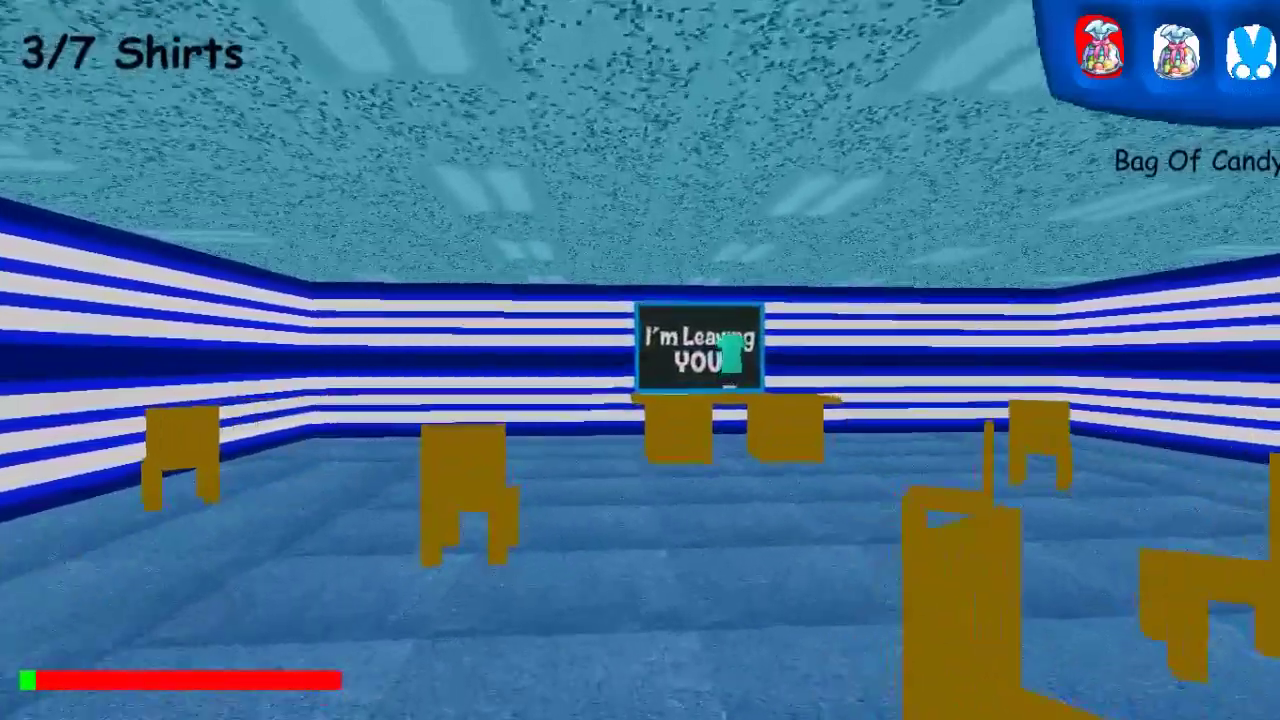
pyautogui.press('w')
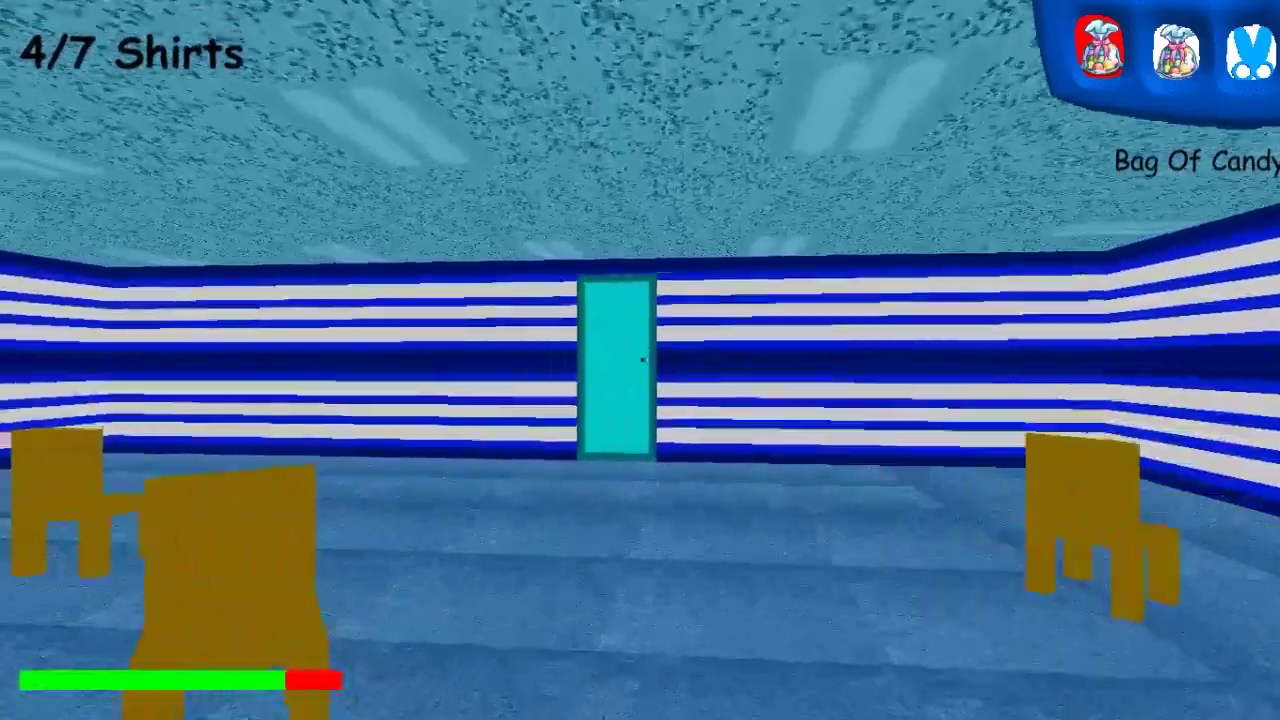
# Step: Leave the classroom into the postered hallway
pyautogui.press('w')
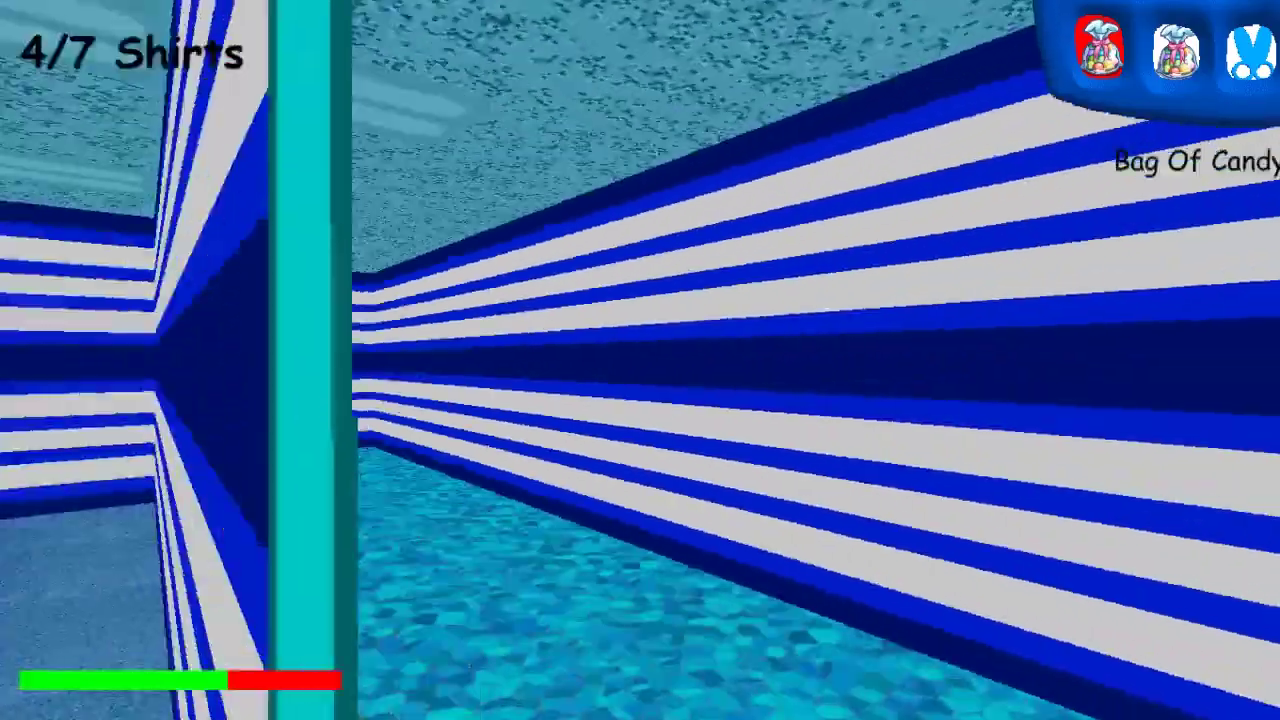
pyautogui.press('w')
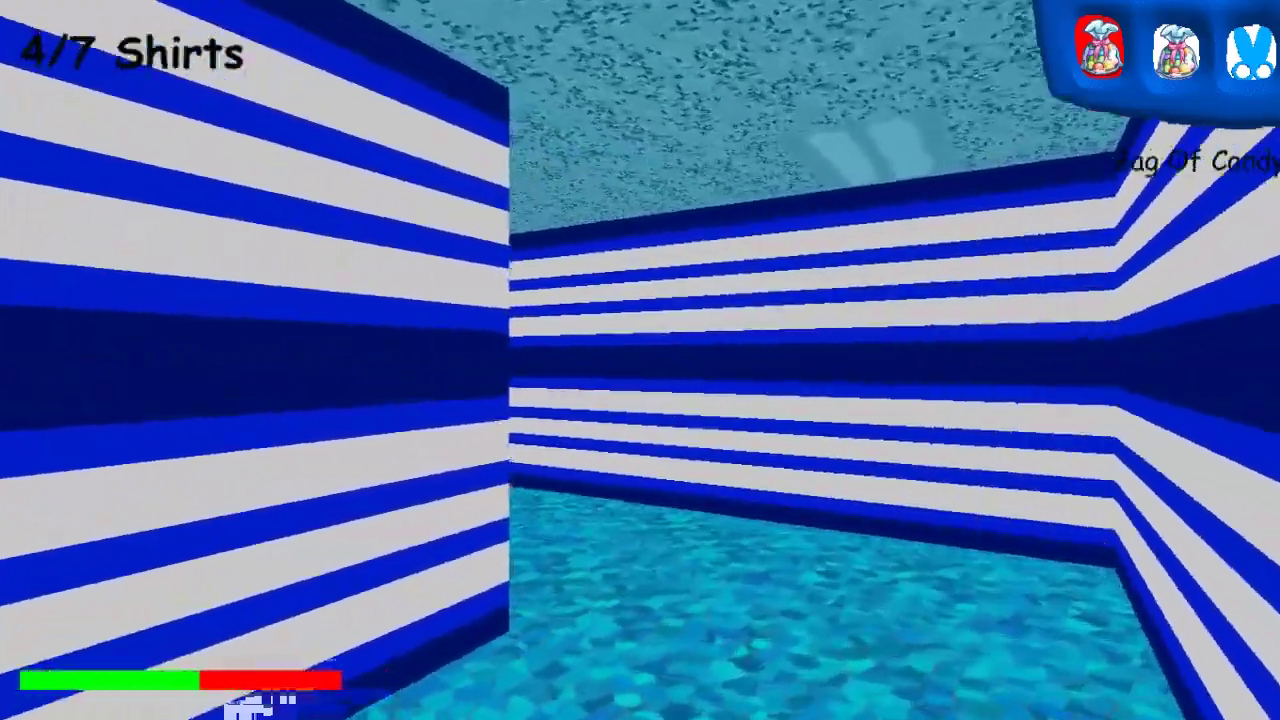
pyautogui.press('w')
pyautogui.press('w')
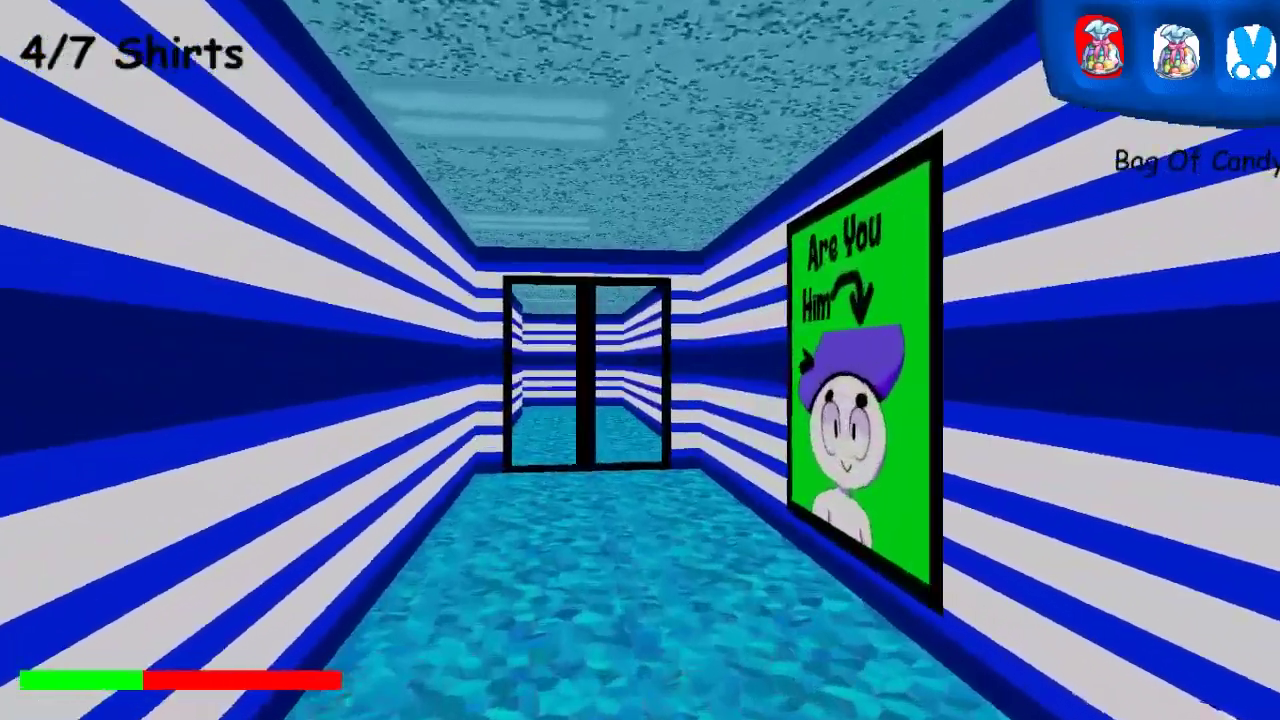
pyautogui.press('w')
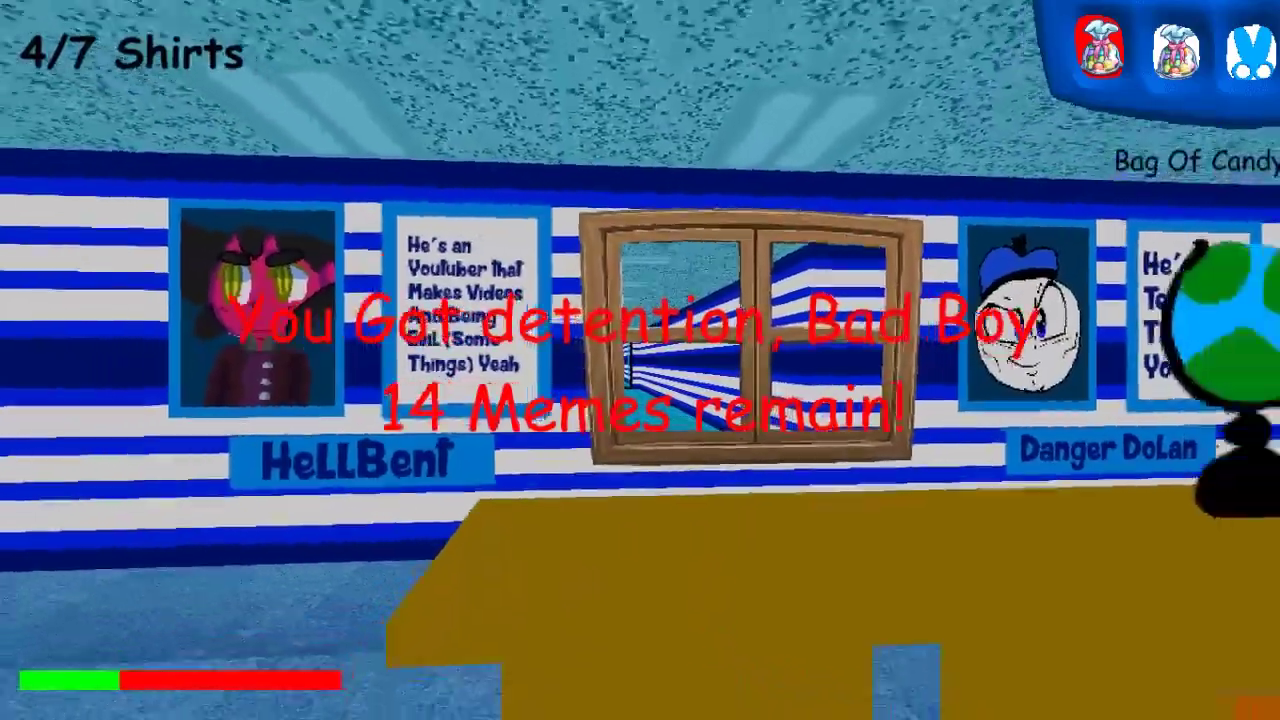
# Step: Look around the detention room, turning between the door and the corridor
pyautogui.press('s')
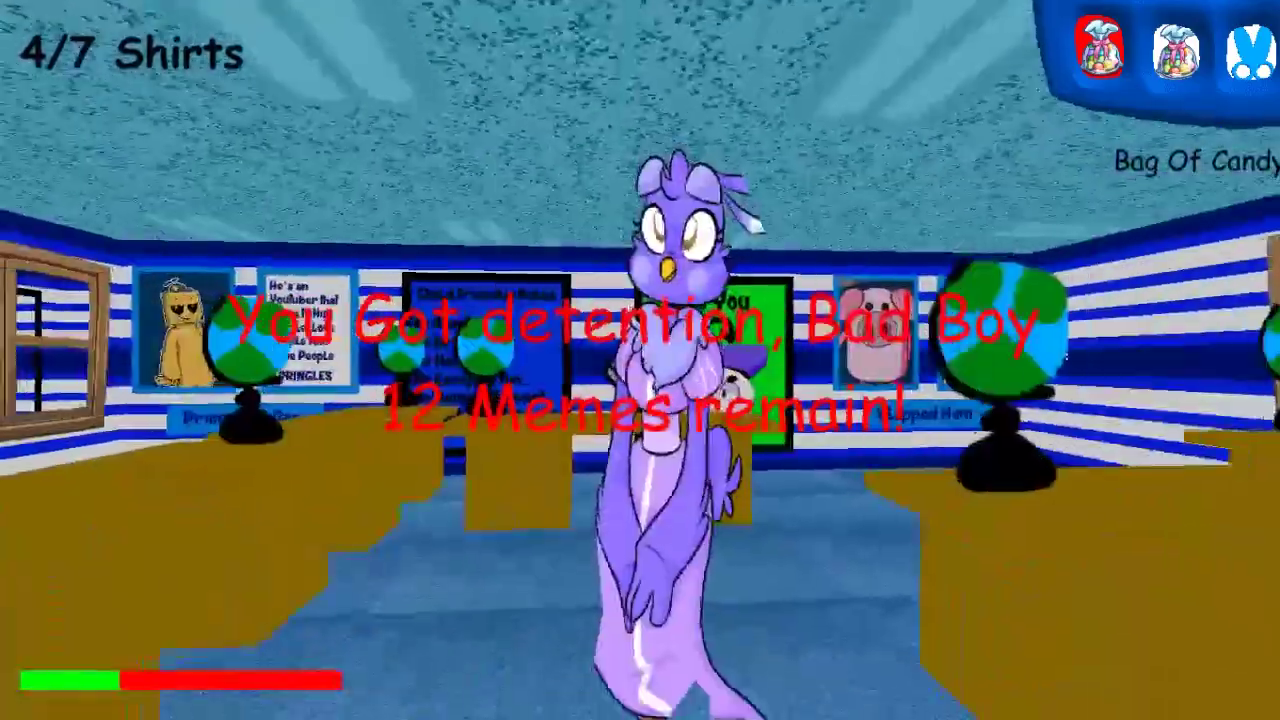
pyautogui.press('w')
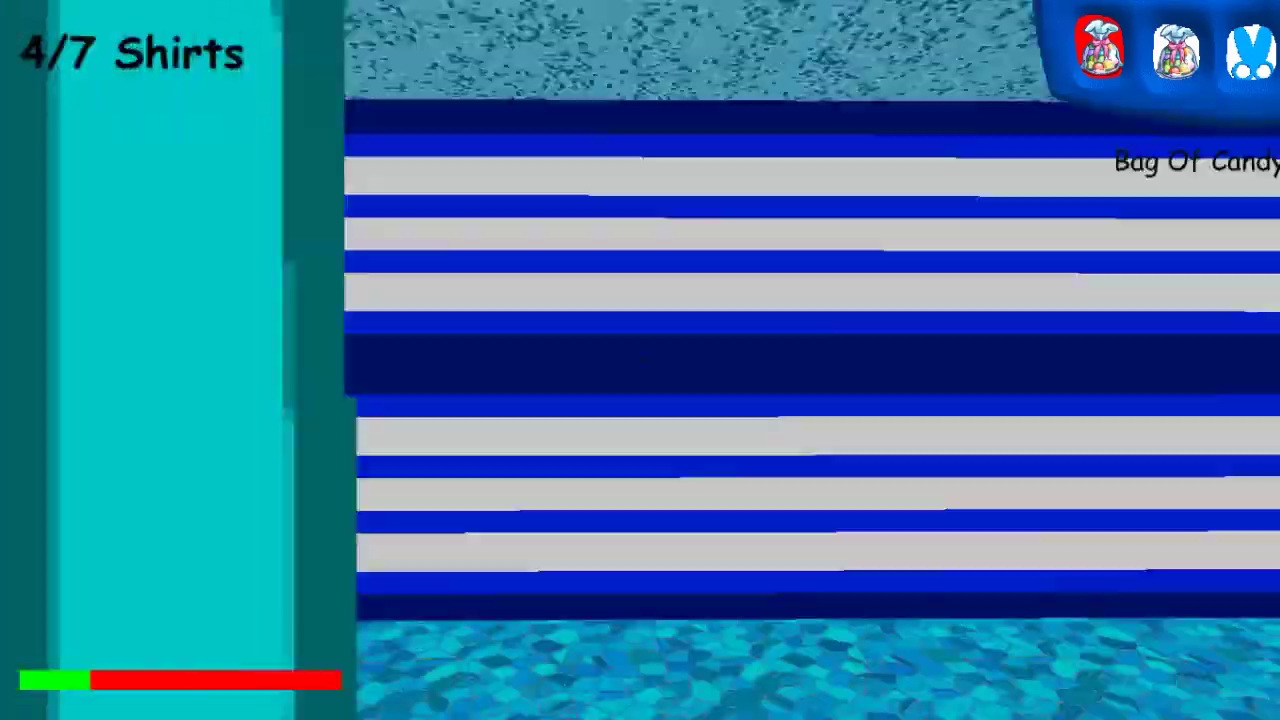
pyautogui.press('w')
pyautogui.press('w')
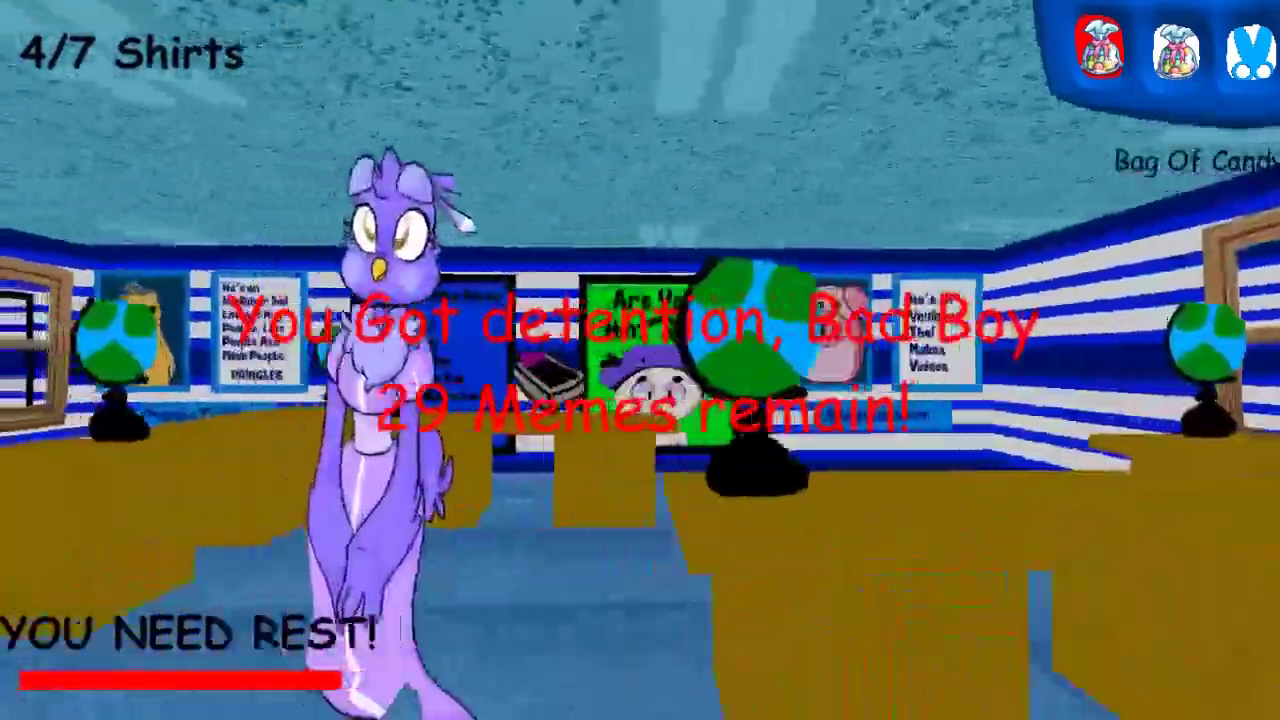
pyautogui.press('w')
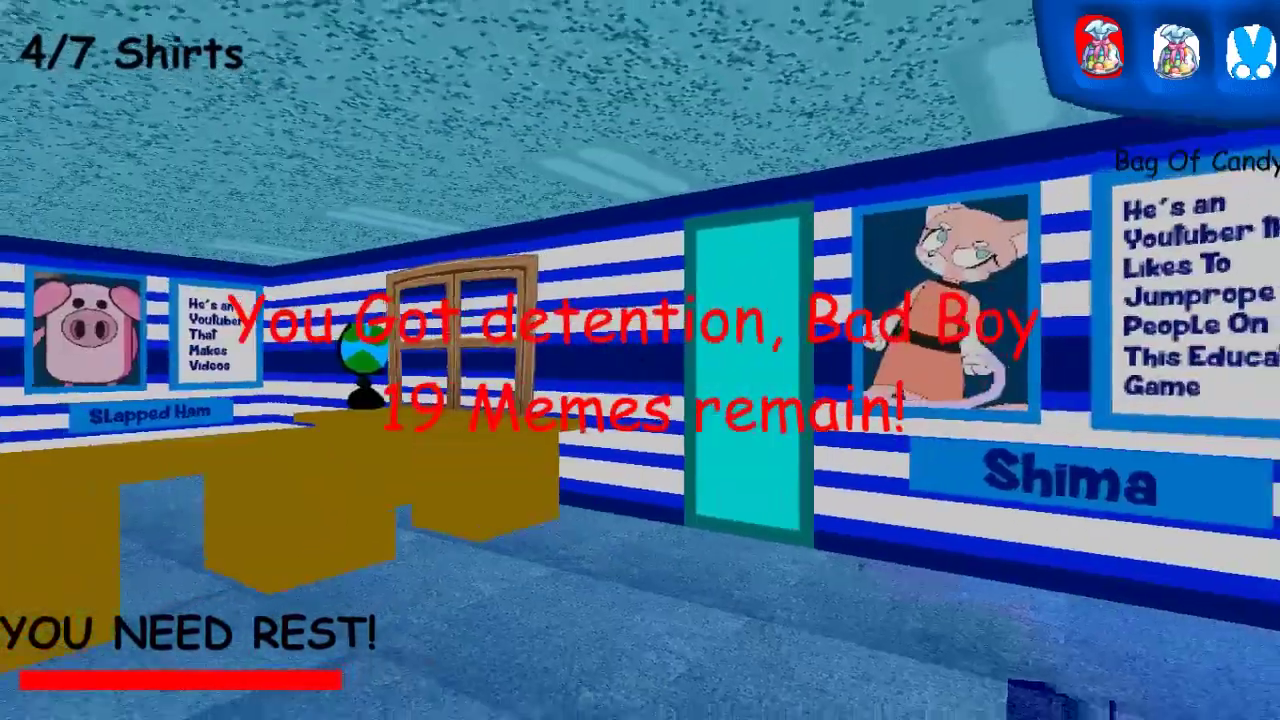
# Step: Walk up to the Shima poster wall, back away, then step toward it again
pyautogui.press('w')
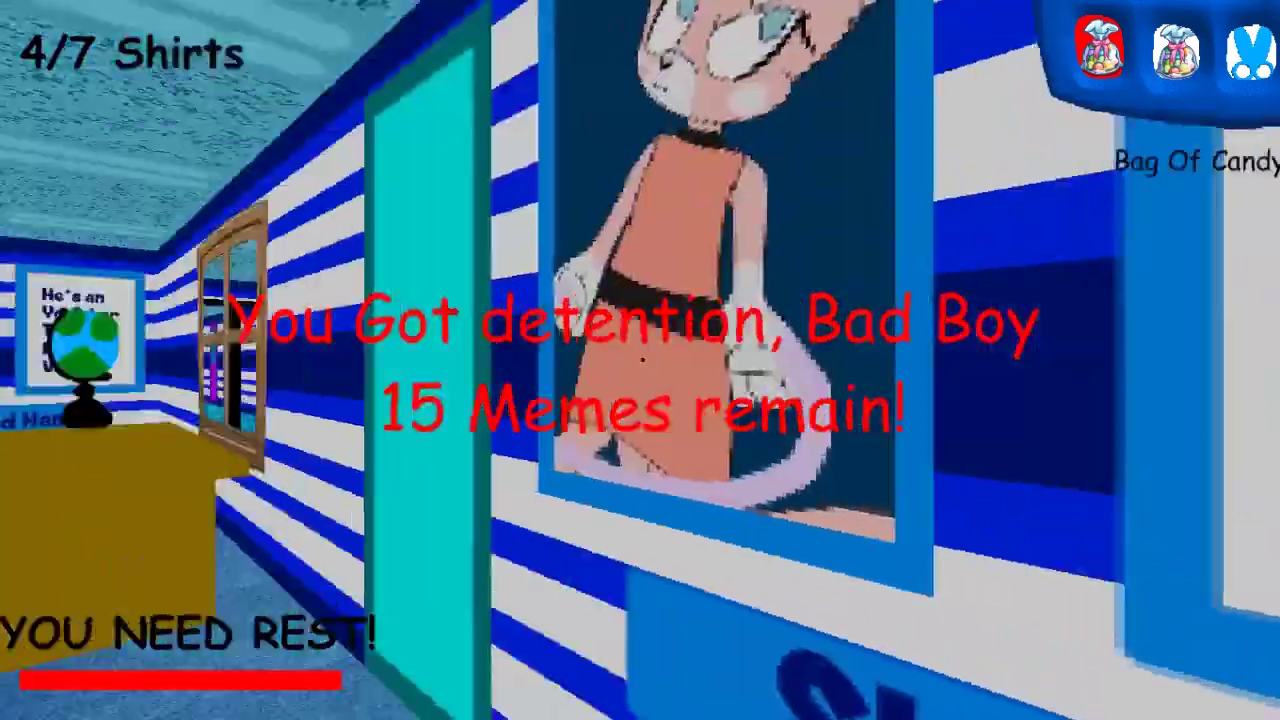
pyautogui.press('w')
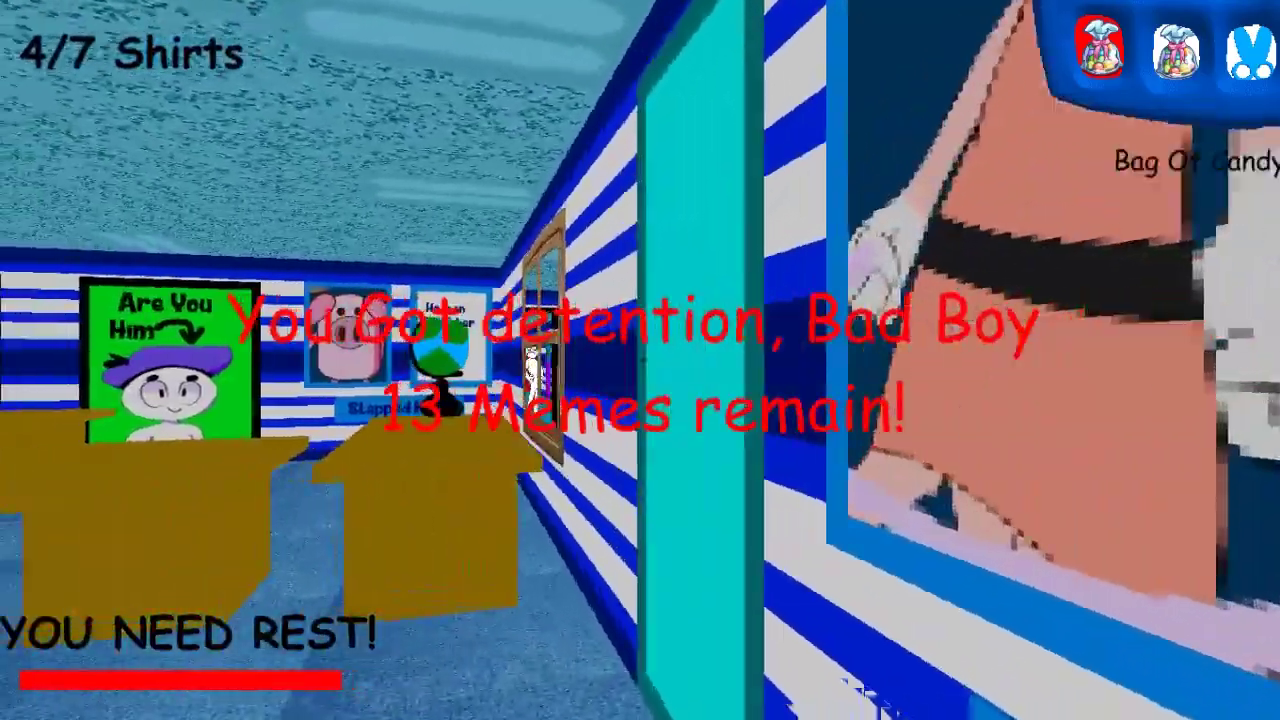
pyautogui.press('s')
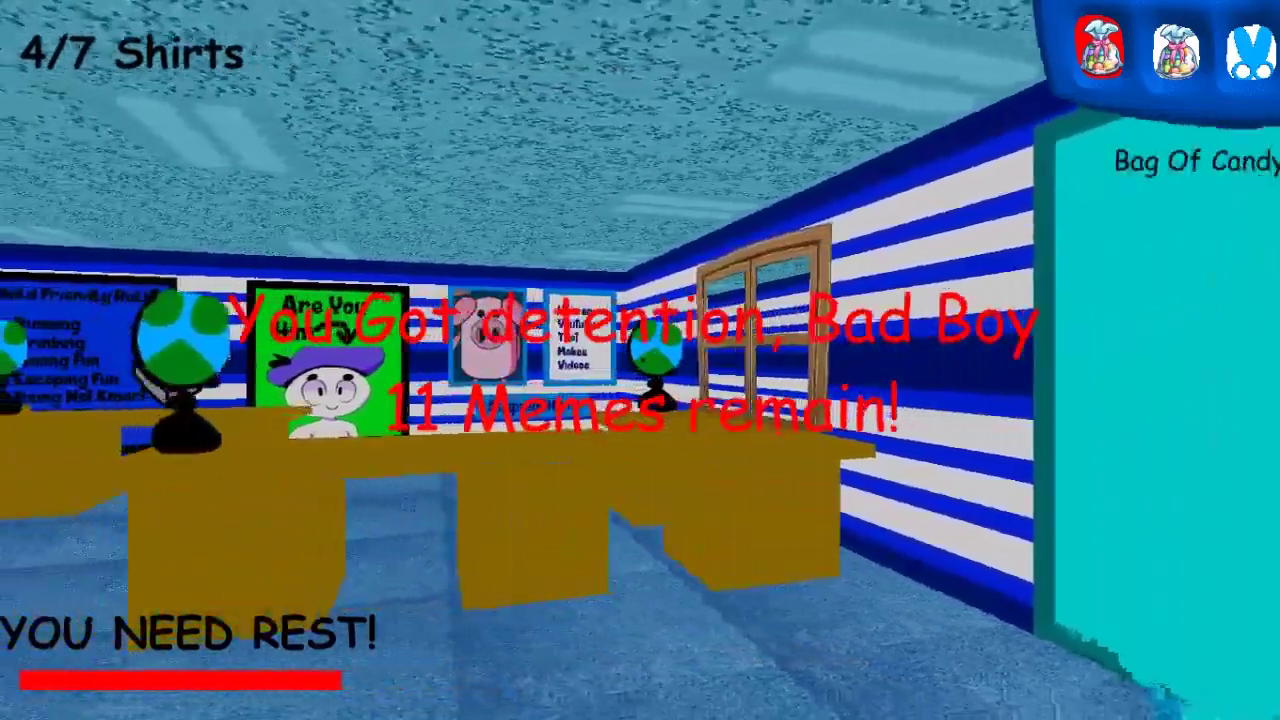
pyautogui.press('s')
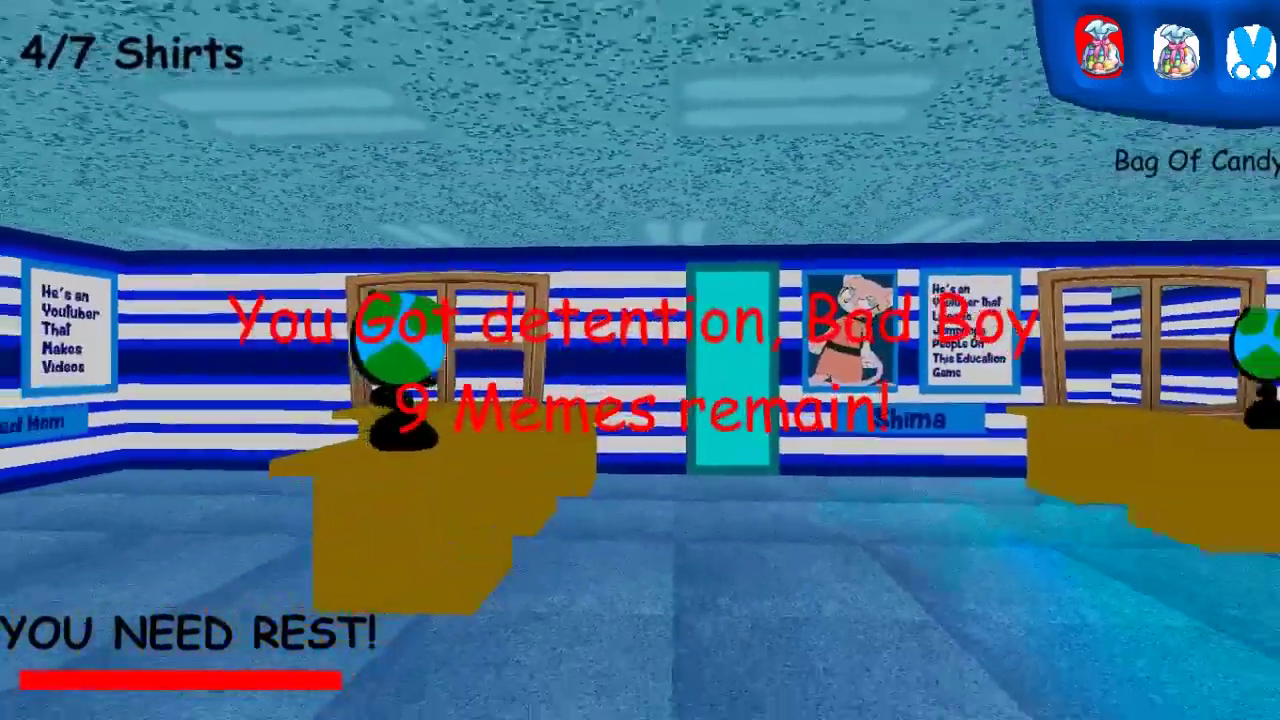
pyautogui.press('w')
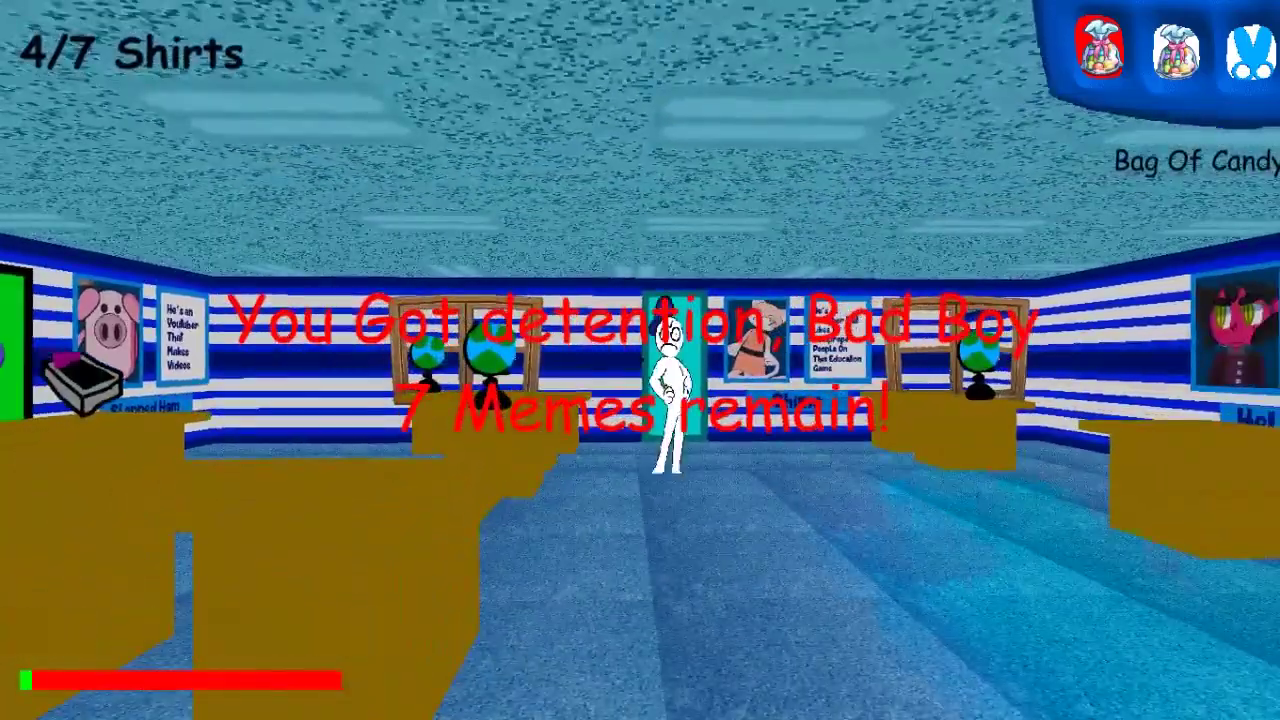